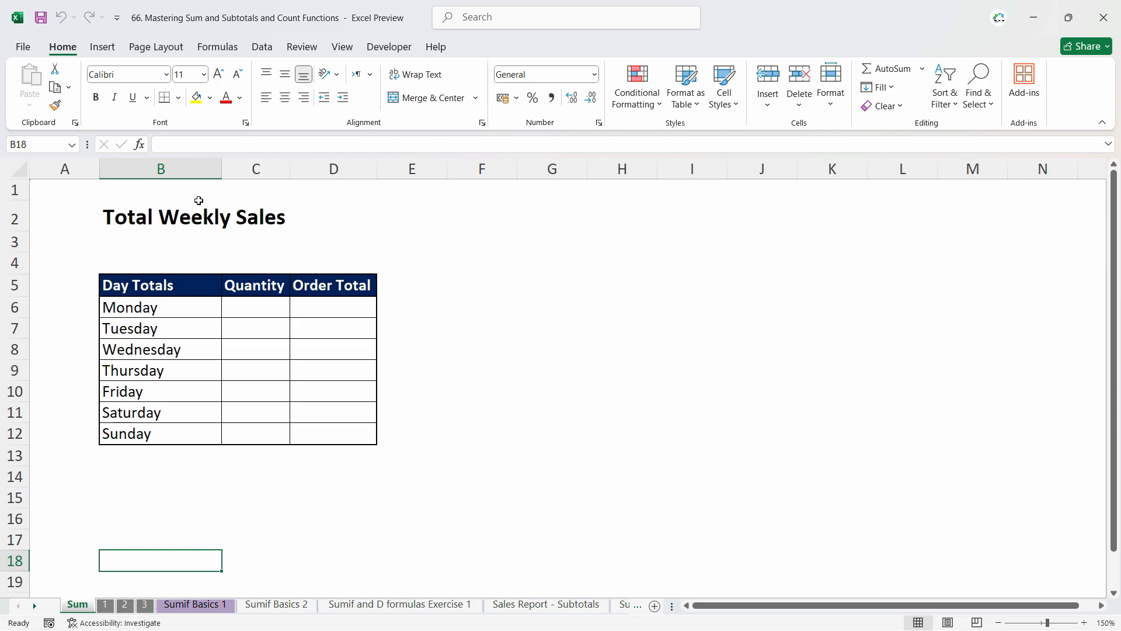
# - Review the empty Total Weekly Sales table and the daily sales tables on sheets 1, 2 and 3
pyautogui.moveTo(143, 307); pyautogui.dragTo(143, 434)
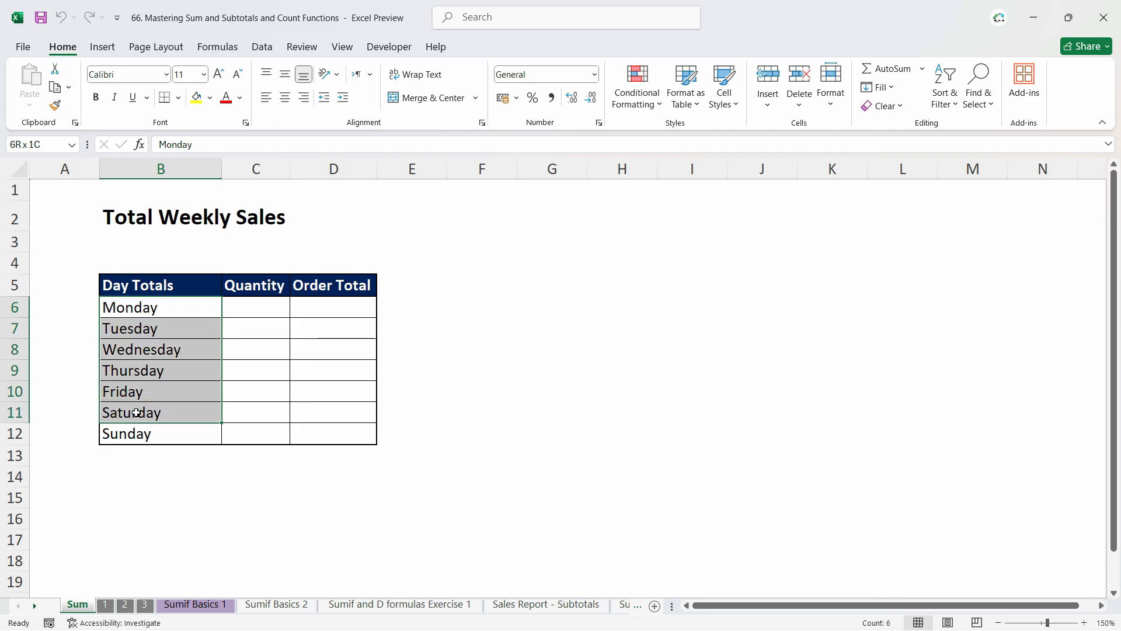
pyautogui.click(255, 308)
pyautogui.click(319, 311)
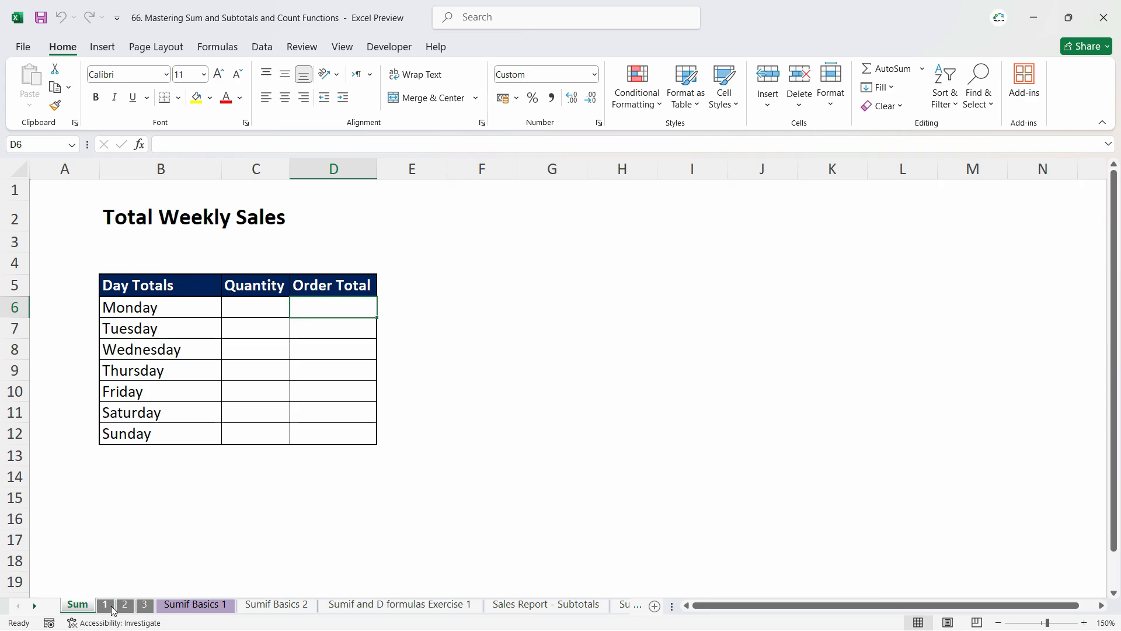
pyautogui.click(105, 604)
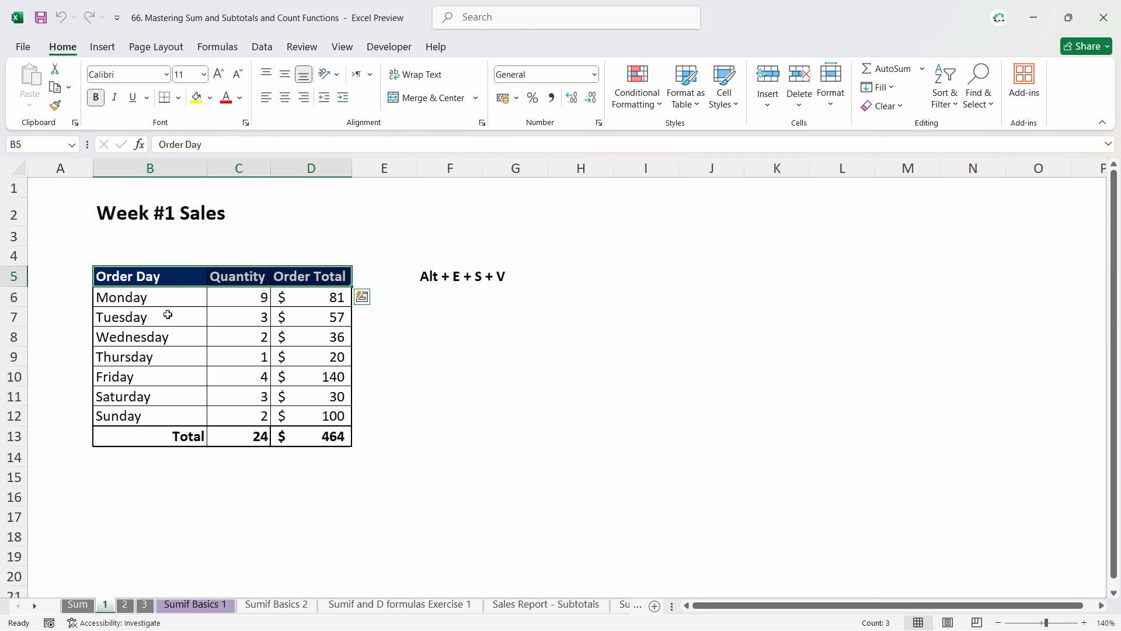
pyautogui.click(125, 605)
pyautogui.click(145, 605)
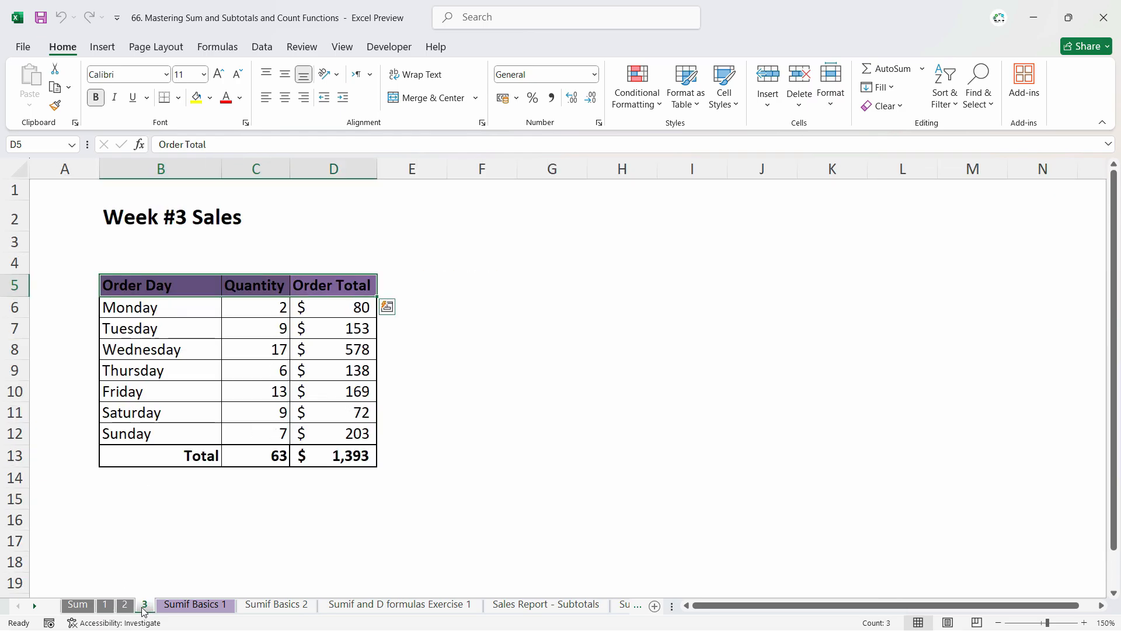
pyautogui.click(78, 605)
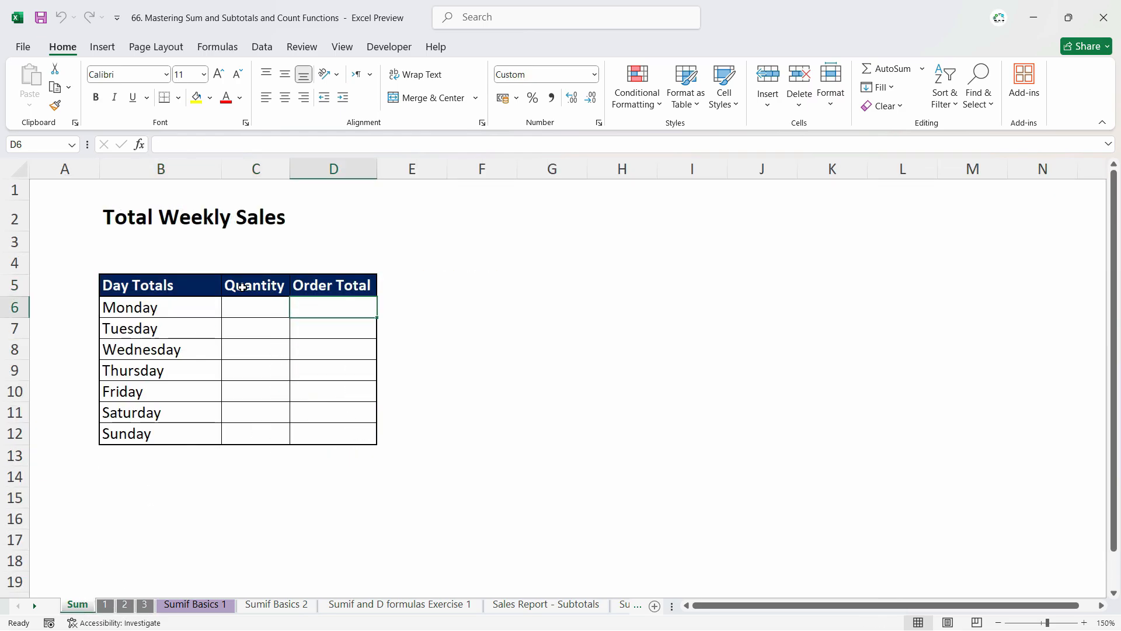
# - Enter =SUM('1:3'!C6) in cell C6 of the Sum sheet to total Monday's quantity across sheets 1 to 3
pyautogui.click(257, 308)
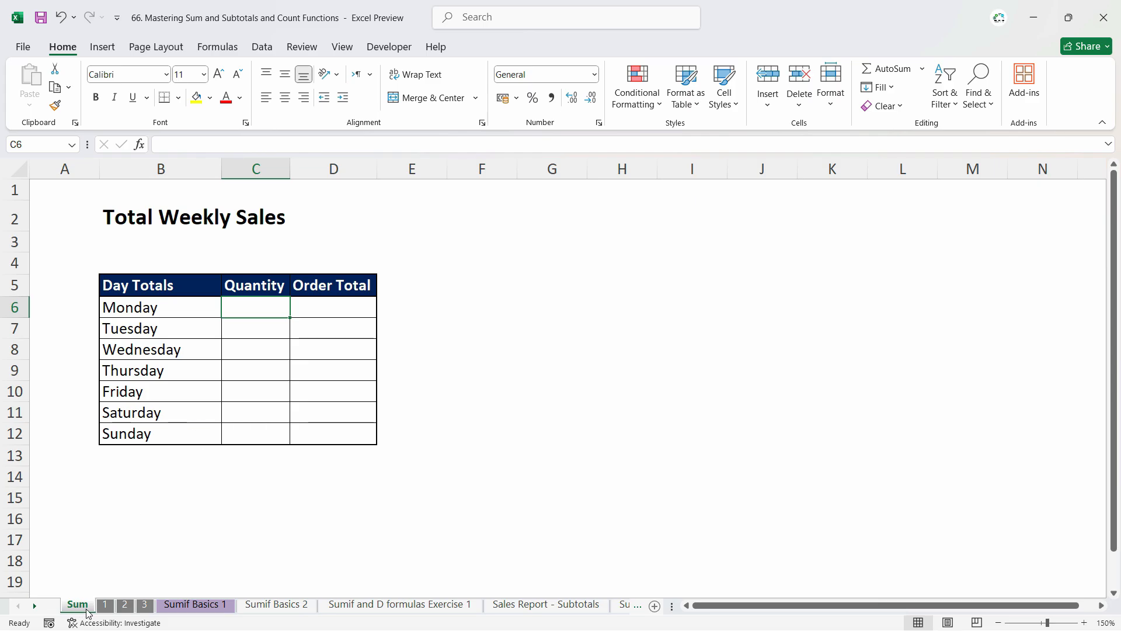
pyautogui.click(175, 605)
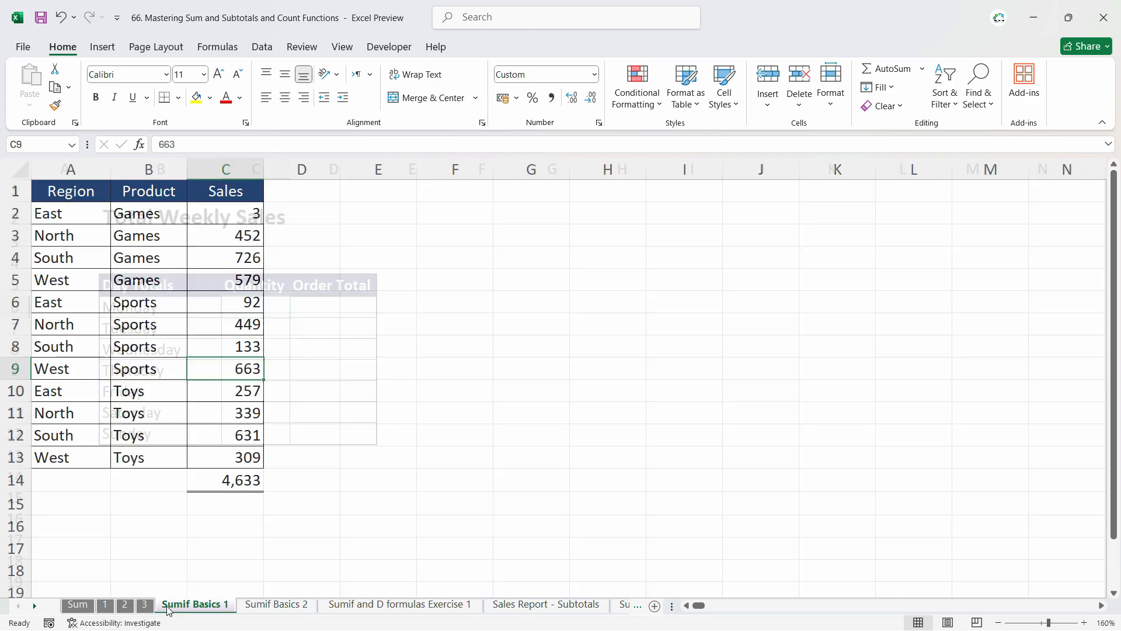
pyautogui.click(146, 606)
pyautogui.click(83, 608)
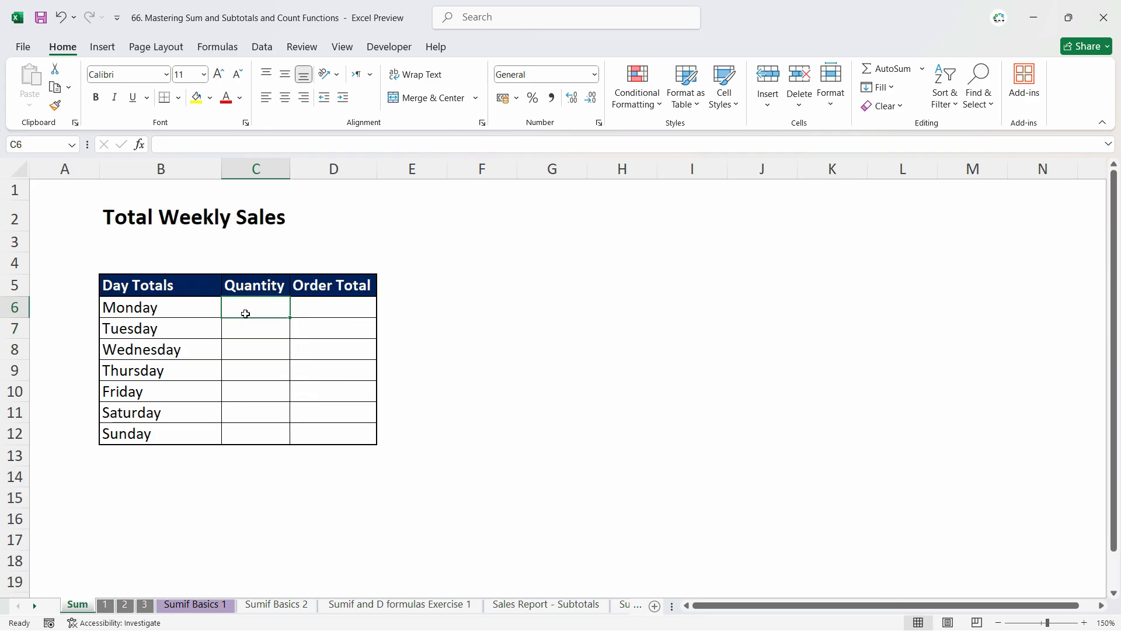
pyautogui.write('=sum')
pyautogui.press('Tab')
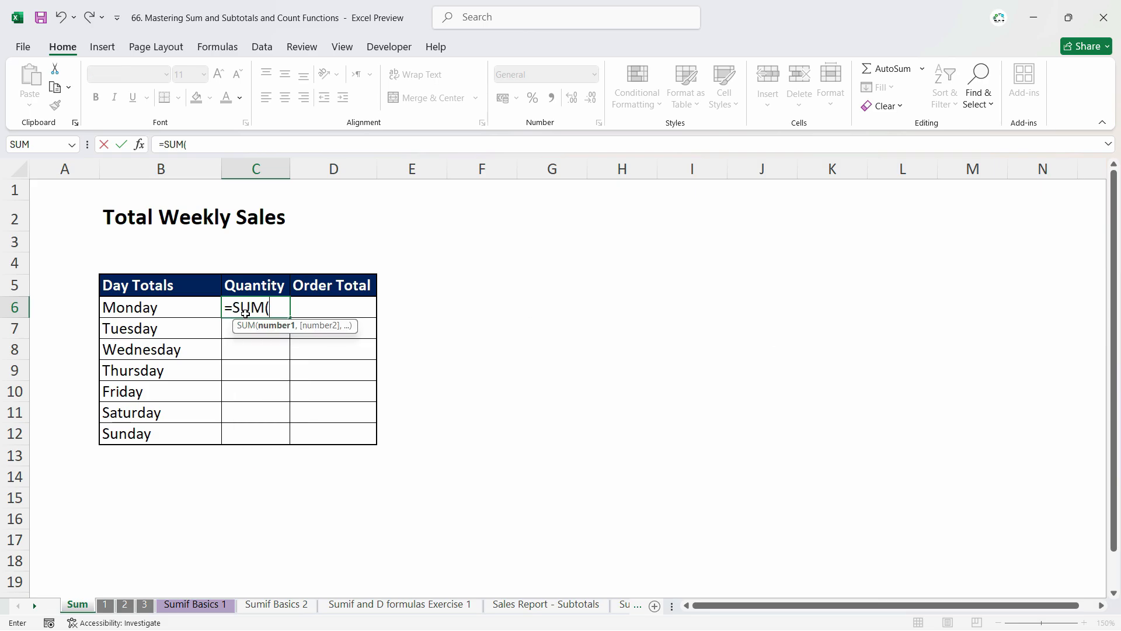
pyautogui.click(107, 610)
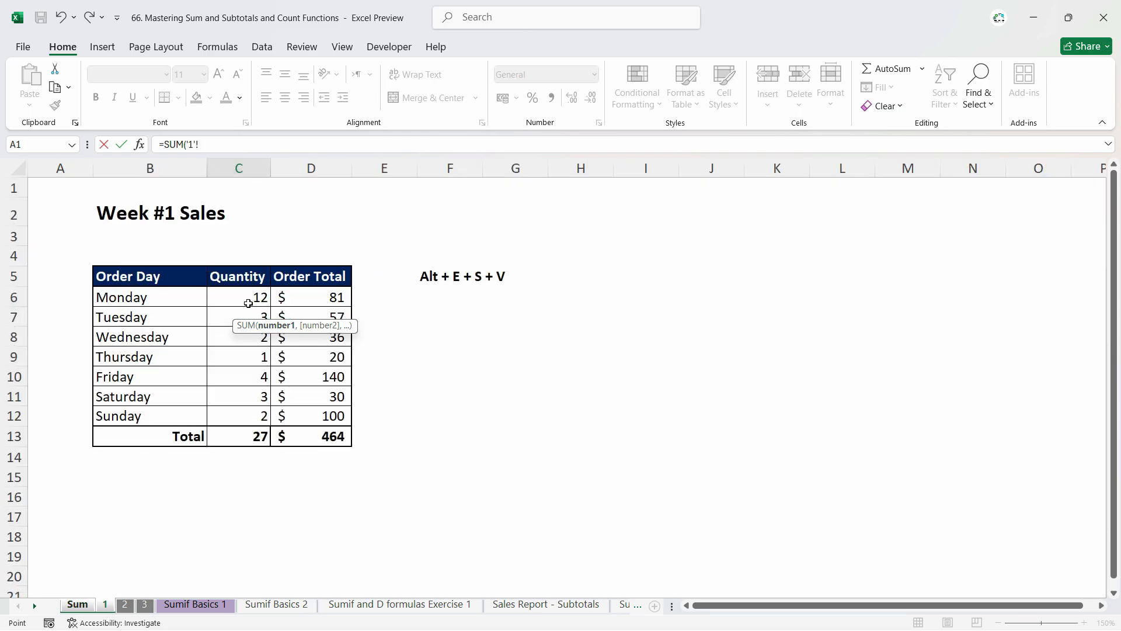
pyautogui.click(248, 301)
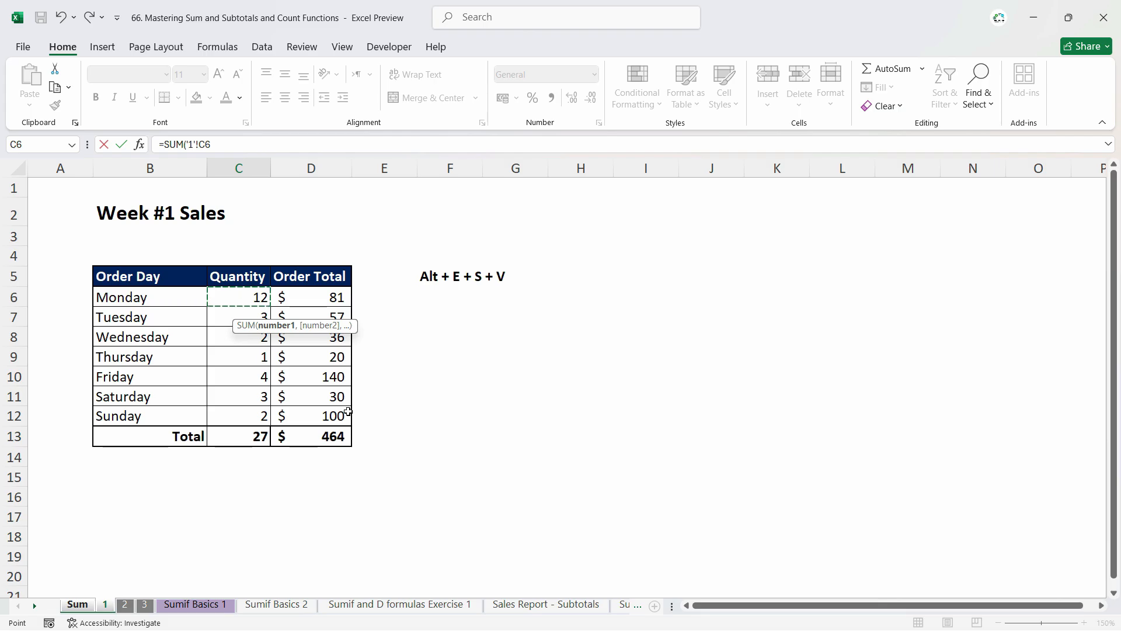
pyautogui.keyDown('shift'); pyautogui.click(146, 609); pyautogui.keyUp('shift')
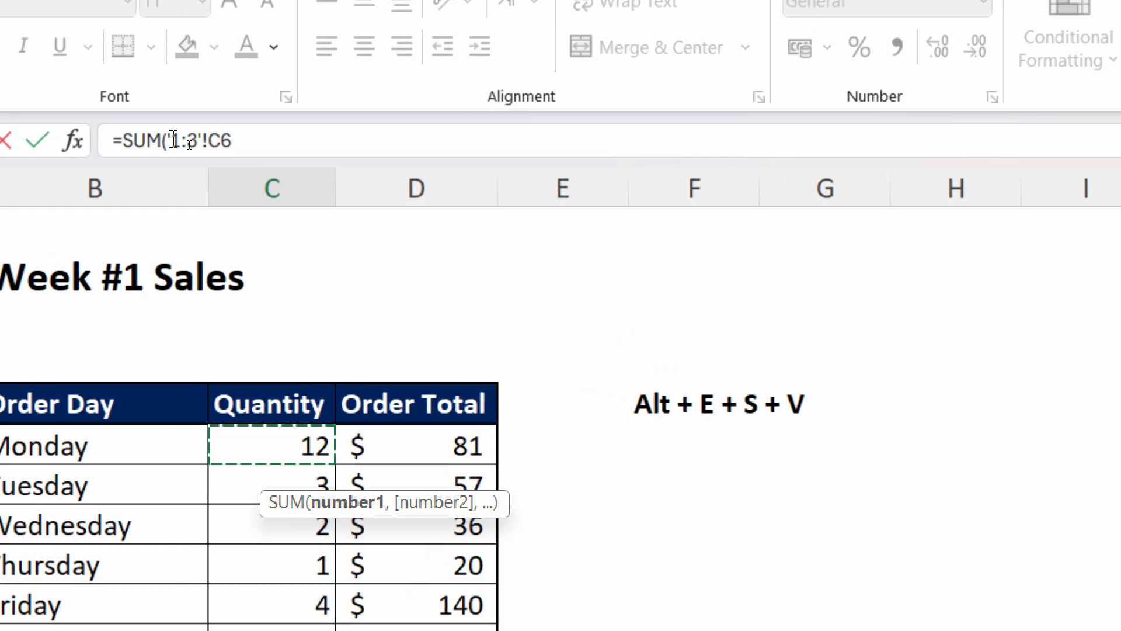
pyautogui.click(250, 138)
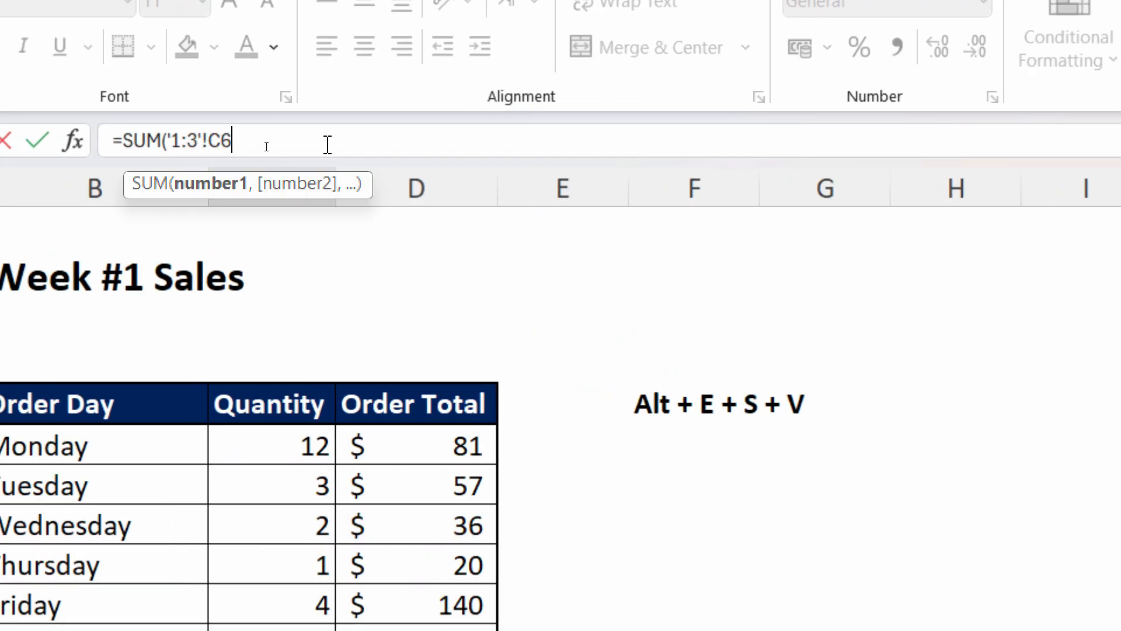
pyautogui.press('Return')
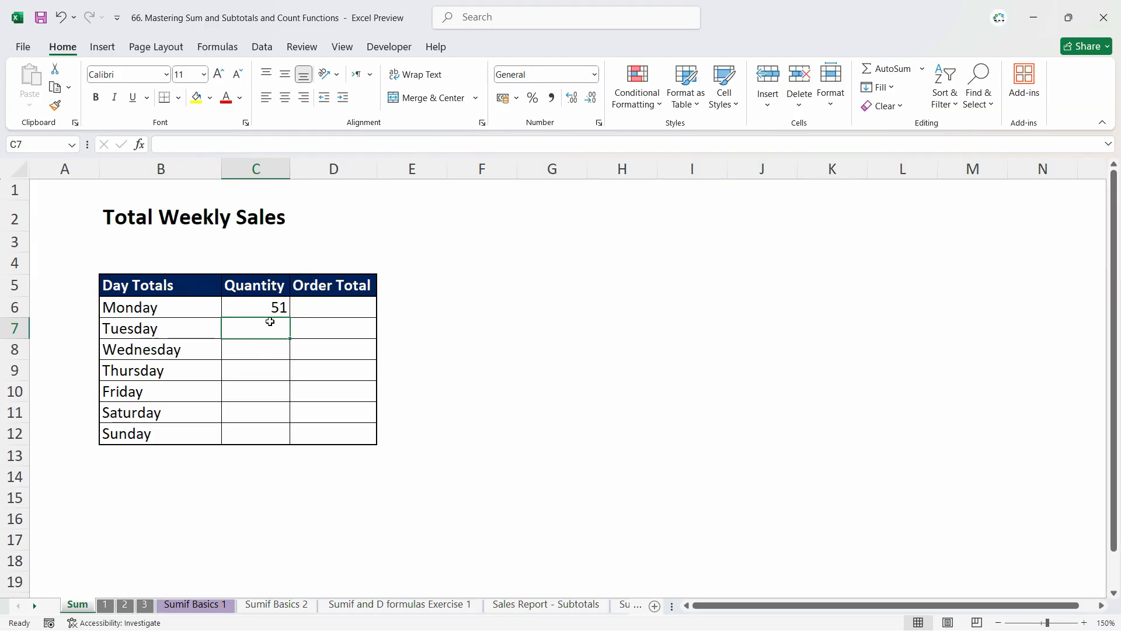
# - Inspect Monday's quantity formula in C6 on the Sum sheet and Monday's quantities on sheets 1, 2 and 3
pyautogui.click(277, 307)
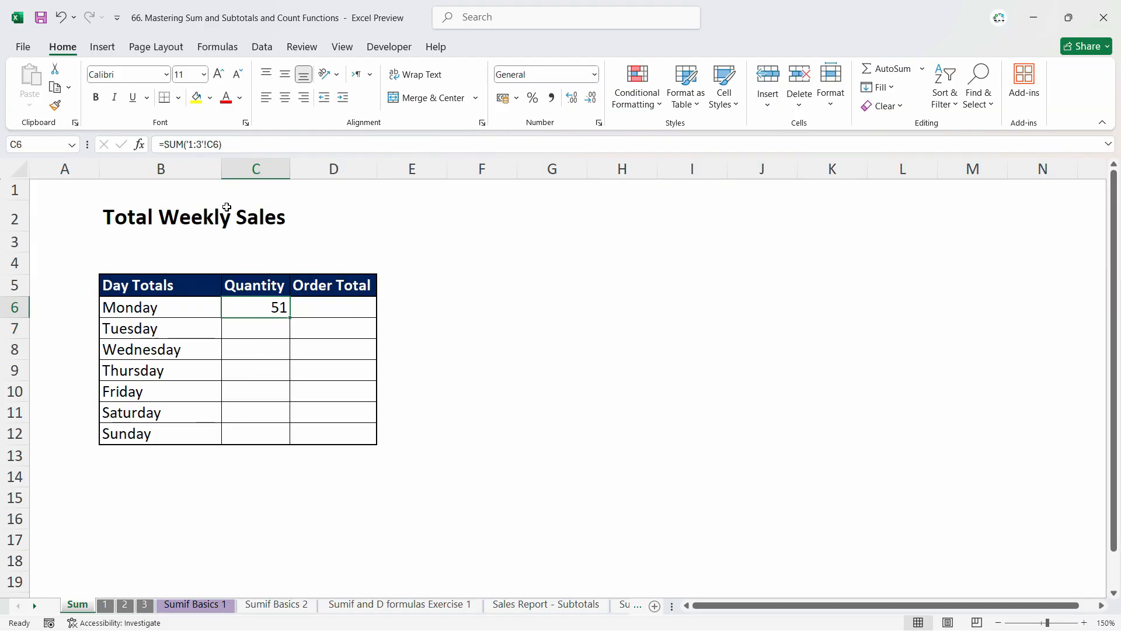
pyautogui.click(106, 604)
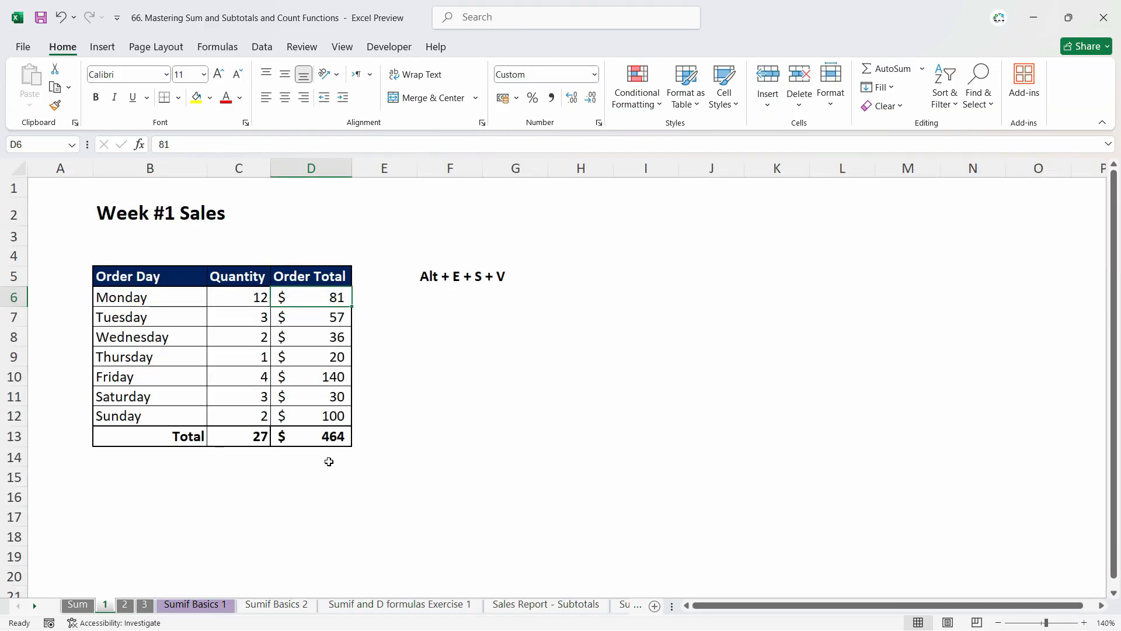
pyautogui.click(247, 299)
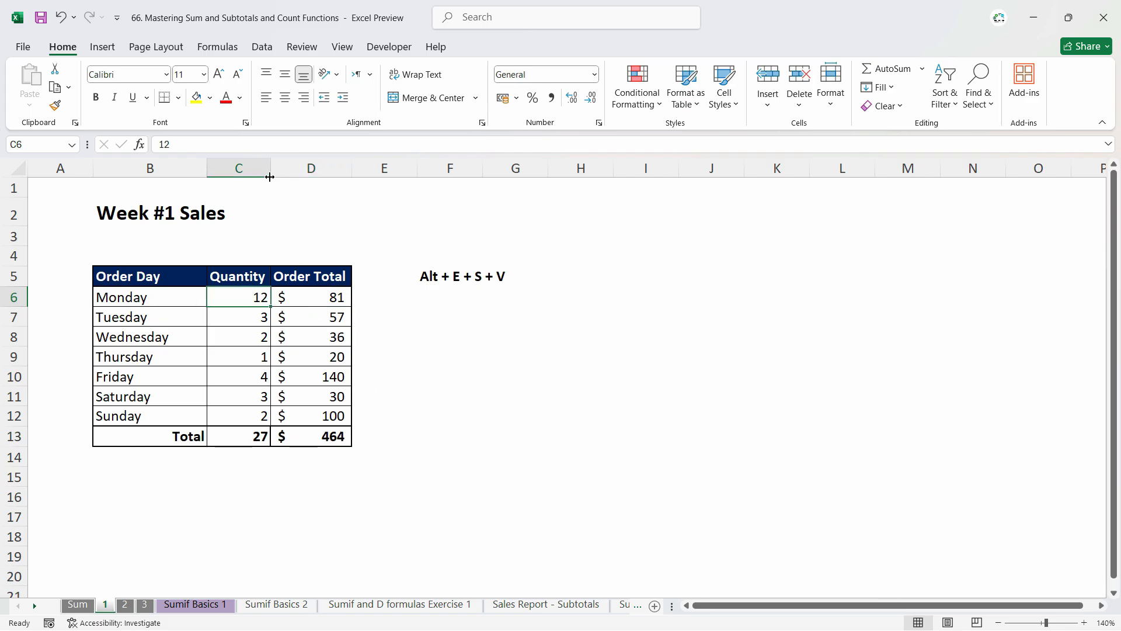
pyautogui.click(125, 604)
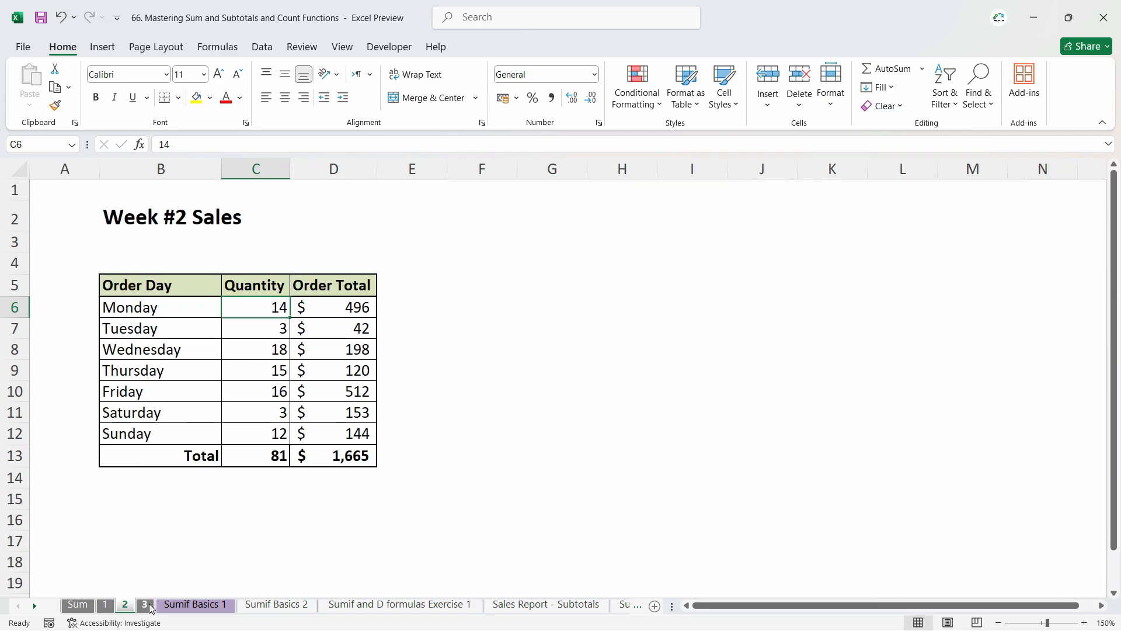
pyautogui.click(144, 605)
# - Verify Monday's total by entering =12+14+25 in cell F5 of the Sum sheet, and clear that cell
pyautogui.click(78, 603)
pyautogui.click(489, 295)
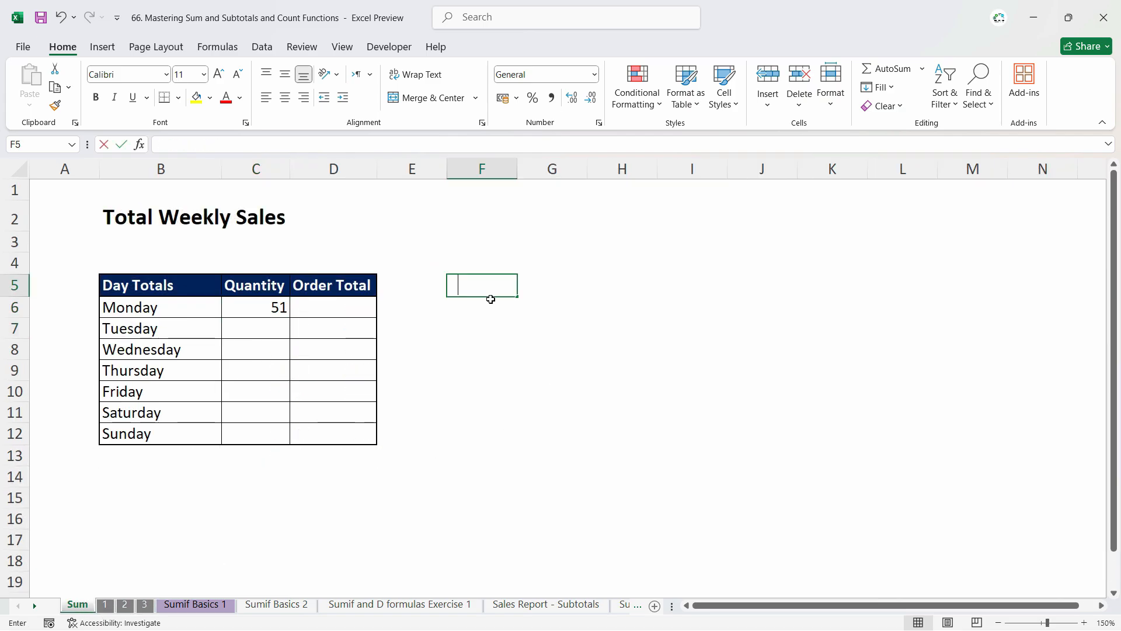
pyautogui.write('=12+')
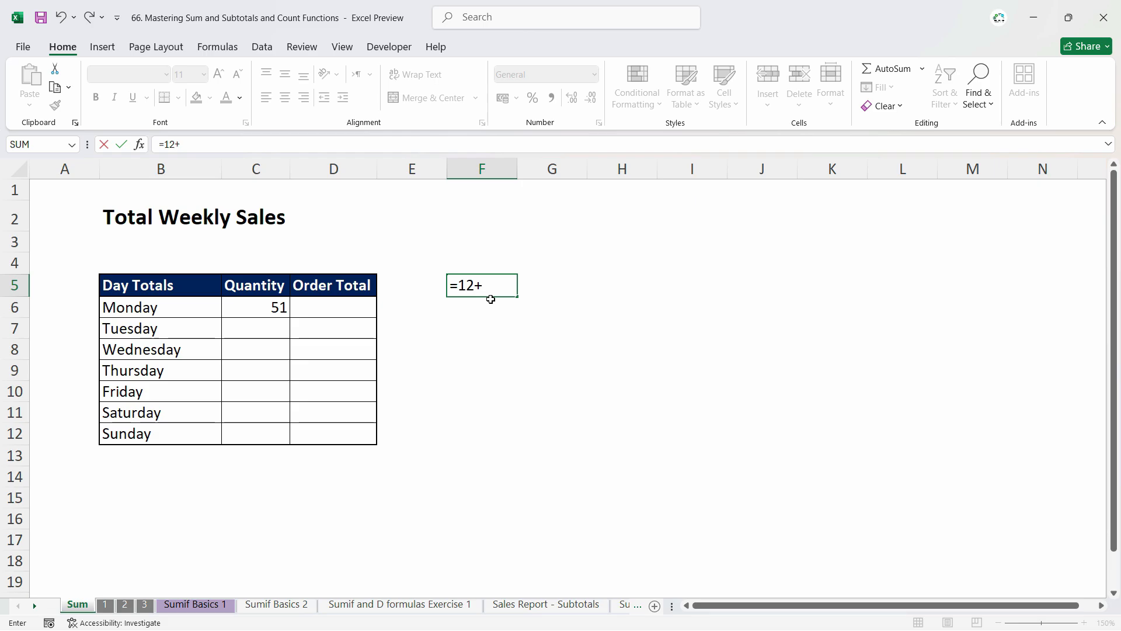
pyautogui.write('14+25')
pyautogui.press('Return')
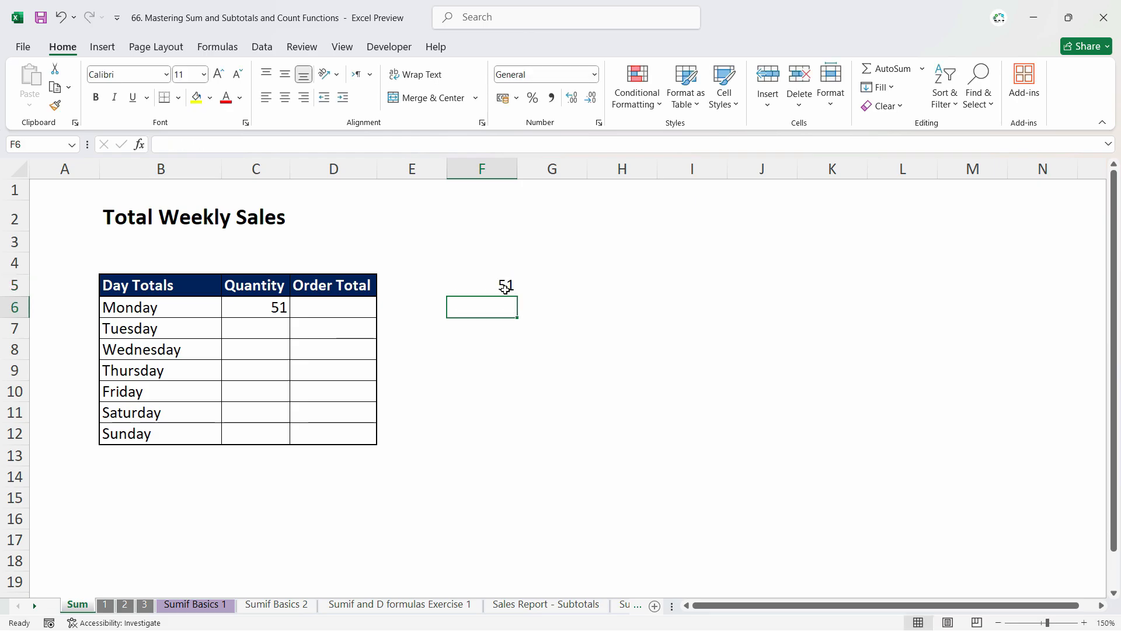
pyautogui.click(504, 286)
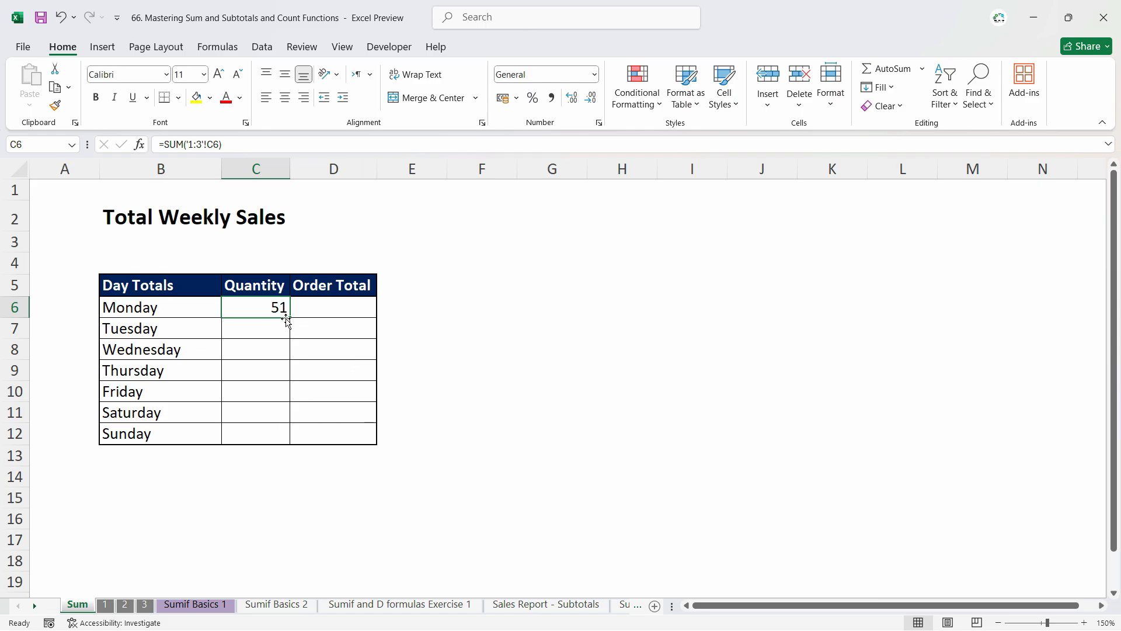
# - Fill Monday's quantity formula from C6 through D12 to cover every day's Quantity and Order Total
pyautogui.moveTo(291, 317); pyautogui.dragTo(375, 443)
pyautogui.click(263, 430)
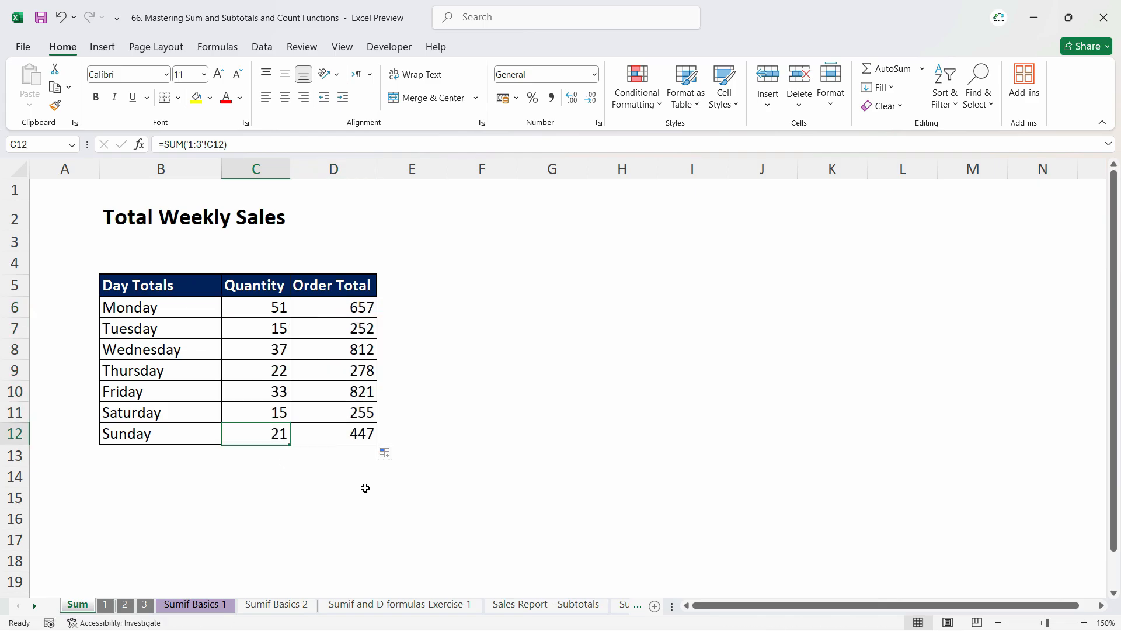
# - Compare Saturday's quantity in C11 with the matching cells on sheets 1, 2 and 3, and inspect Friday's order total formula
pyautogui.click(273, 412)
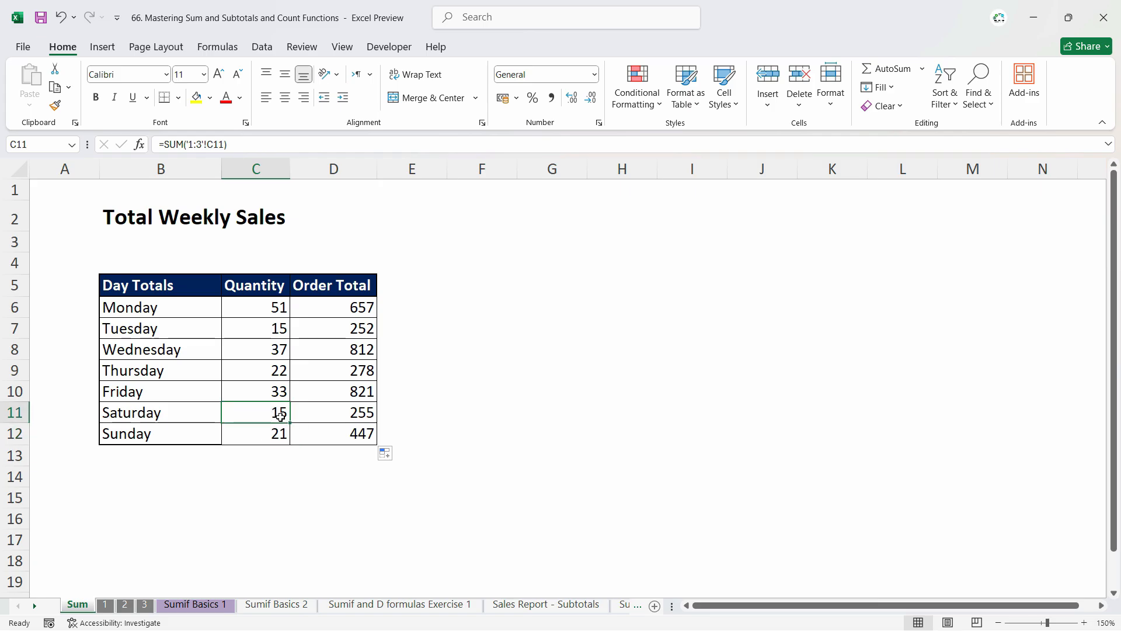
pyautogui.hotkey('ctrl', 'pagedown')
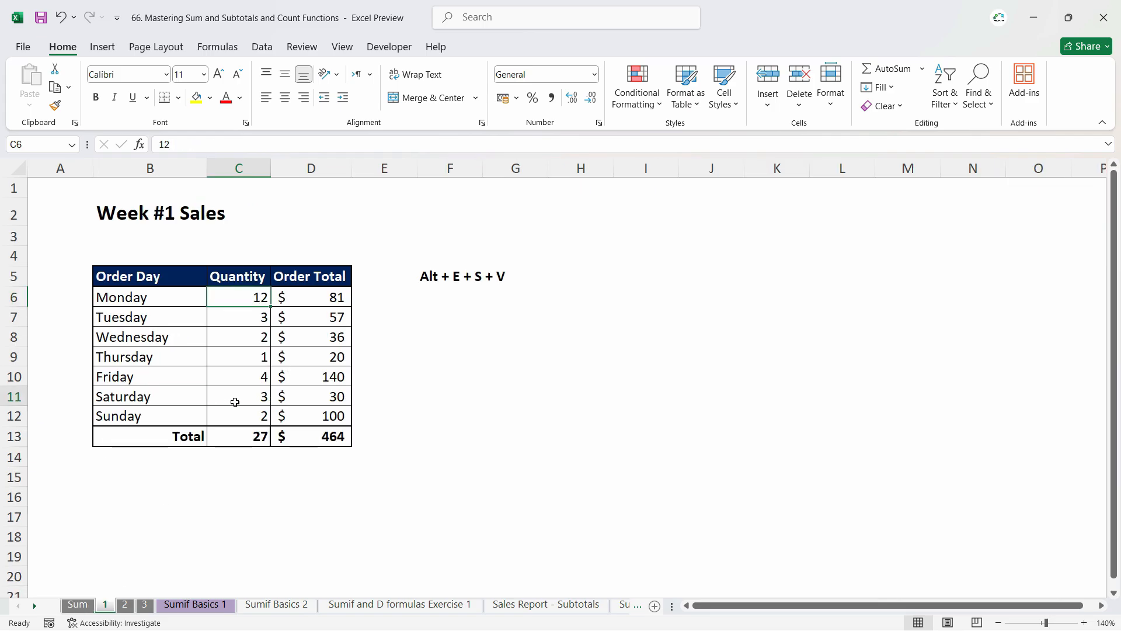
pyautogui.hotkey('ctrl', 'pagedown')
pyautogui.click(220, 410)
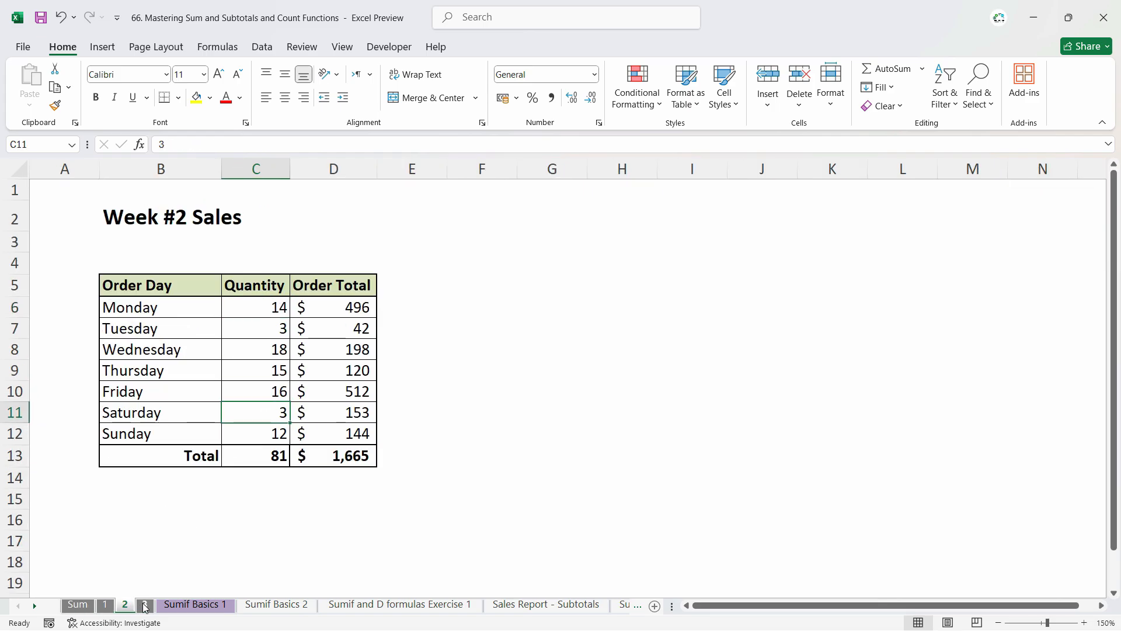
pyautogui.hotkey('ctrl', 'pagedown')
pyautogui.click(271, 420)
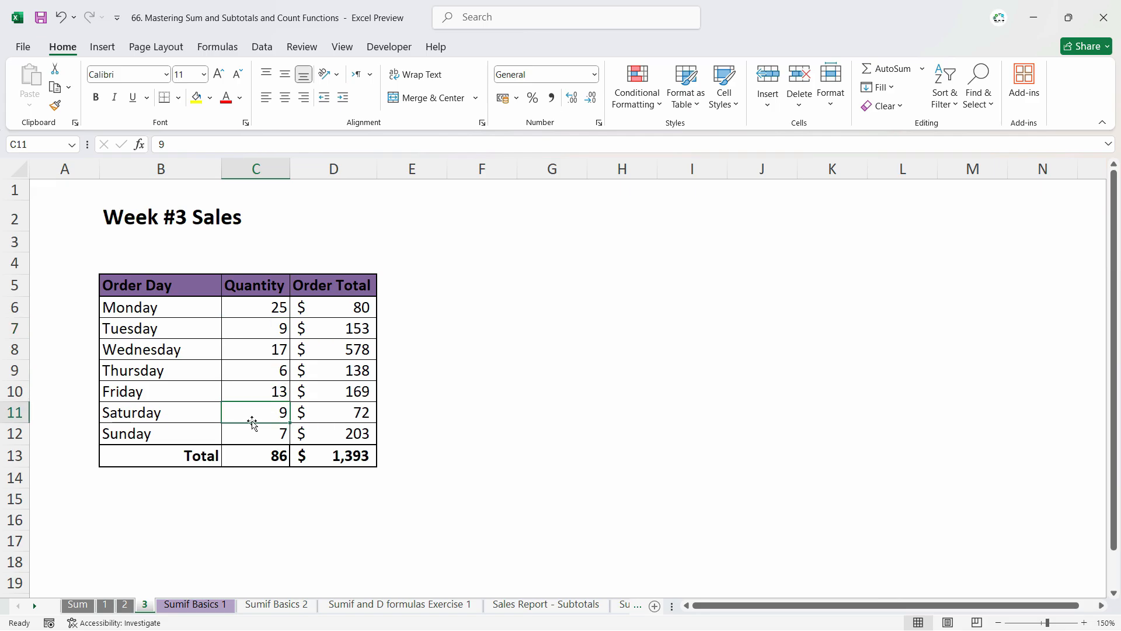
pyautogui.click(78, 605)
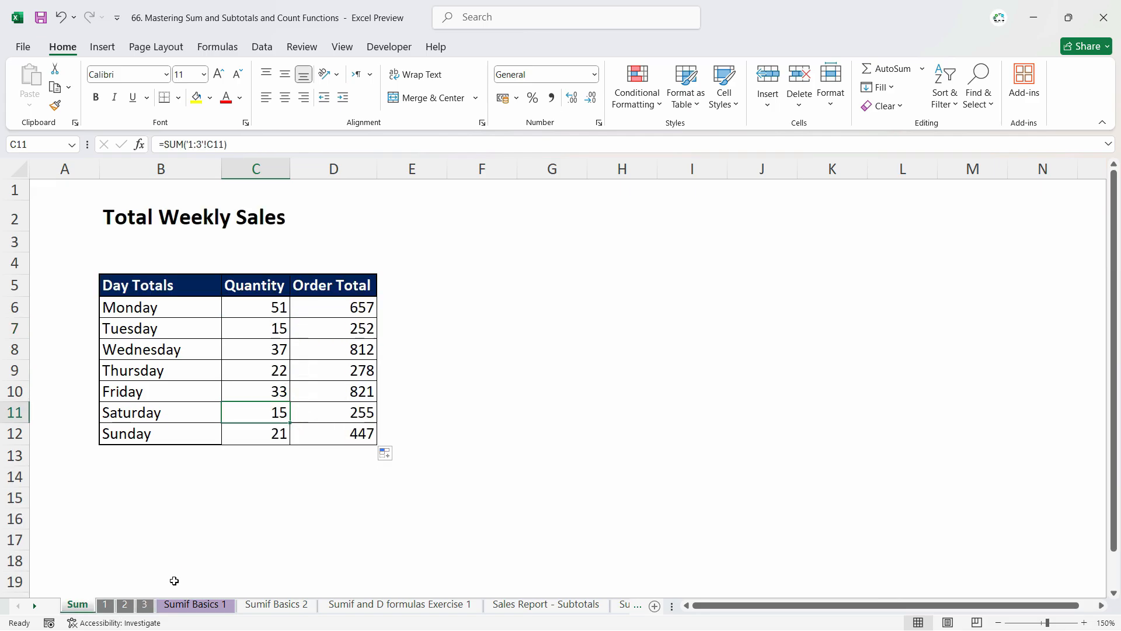
pyautogui.click(363, 395)
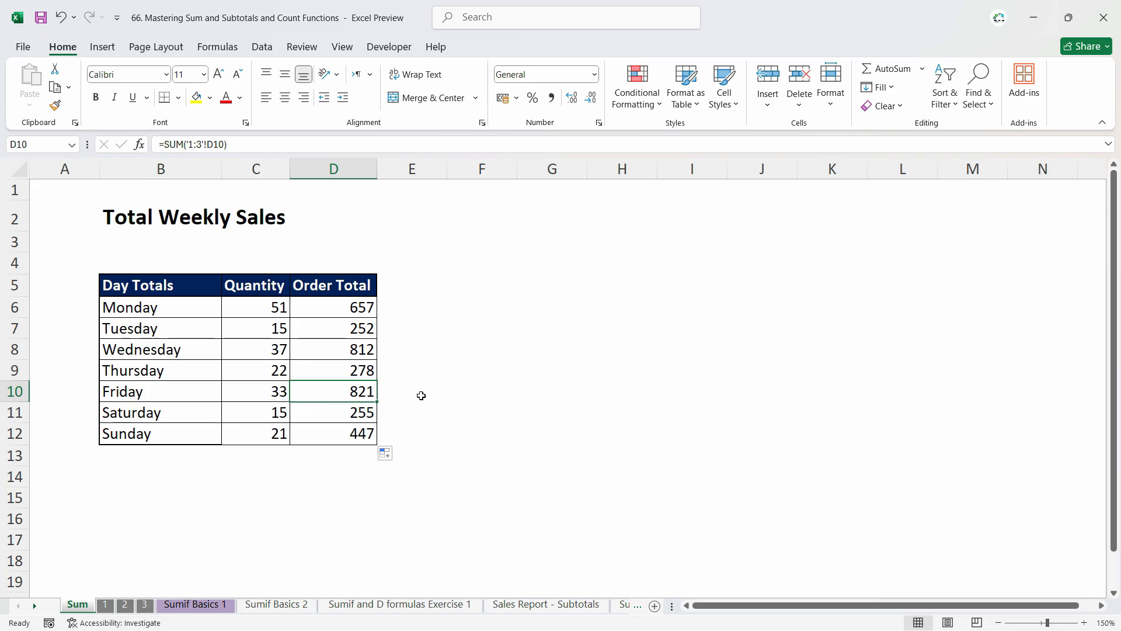
pyautogui.click(425, 393)
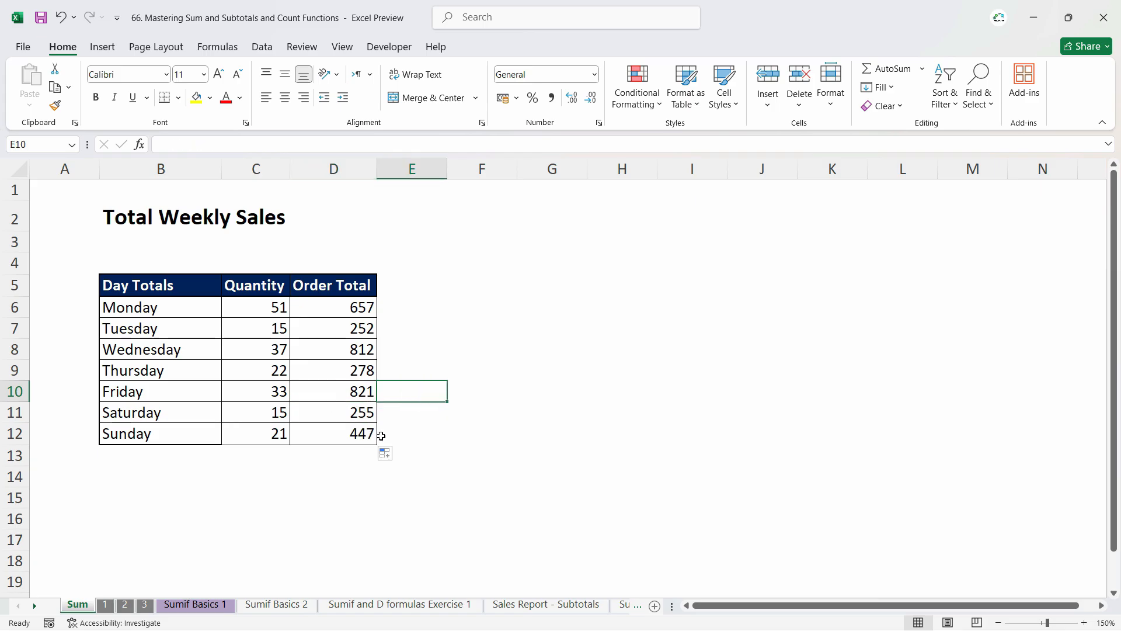
pyautogui.write('=')
pyautogui.hotkey('ctrl', 'pagedown')
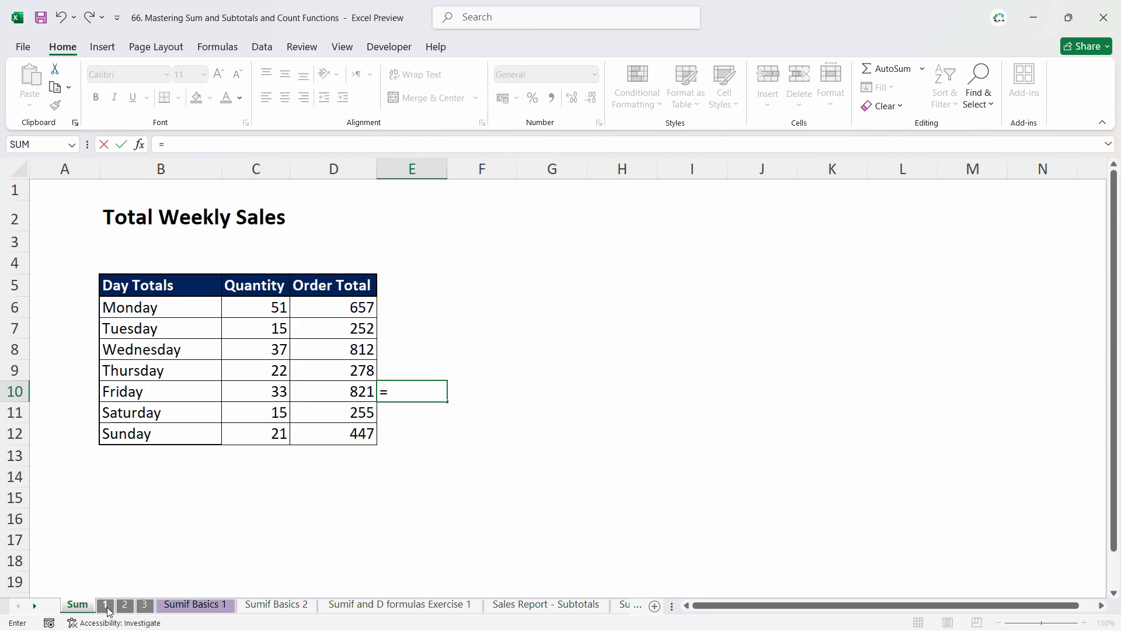
pyautogui.press('Escape')
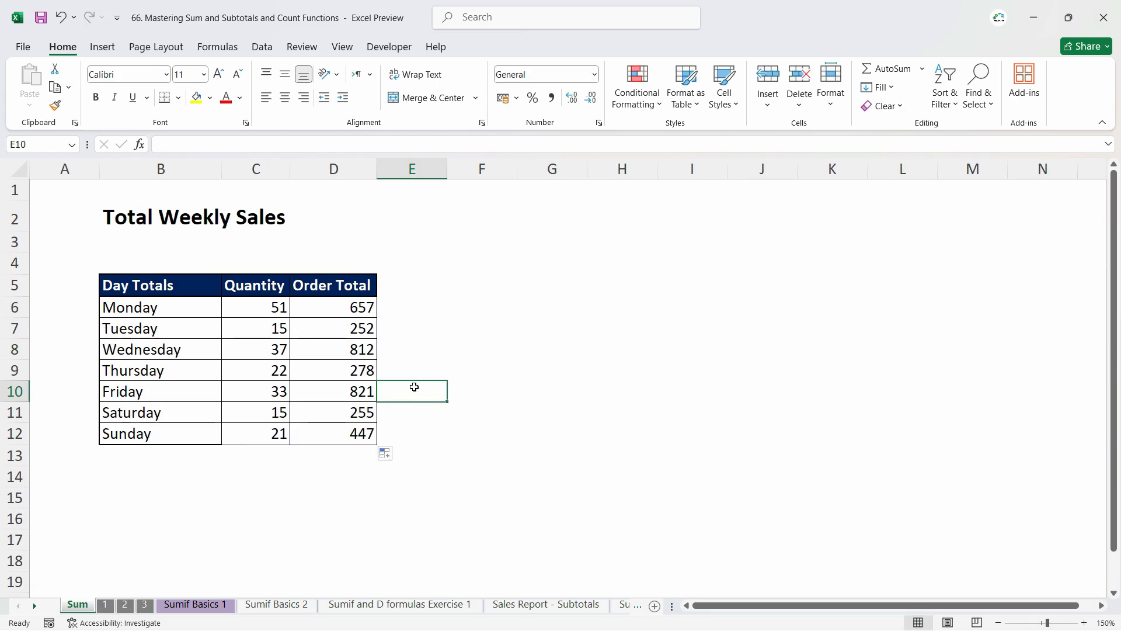
# - Add Friday's order totals from sheets 1, 2 and 3 cell by cell in E10 with ='1'!D10+'2'!D10+'3'!D10, and review the formula
pyautogui.write('=')
pyautogui.hotkey('ctrl', 'pagedown')
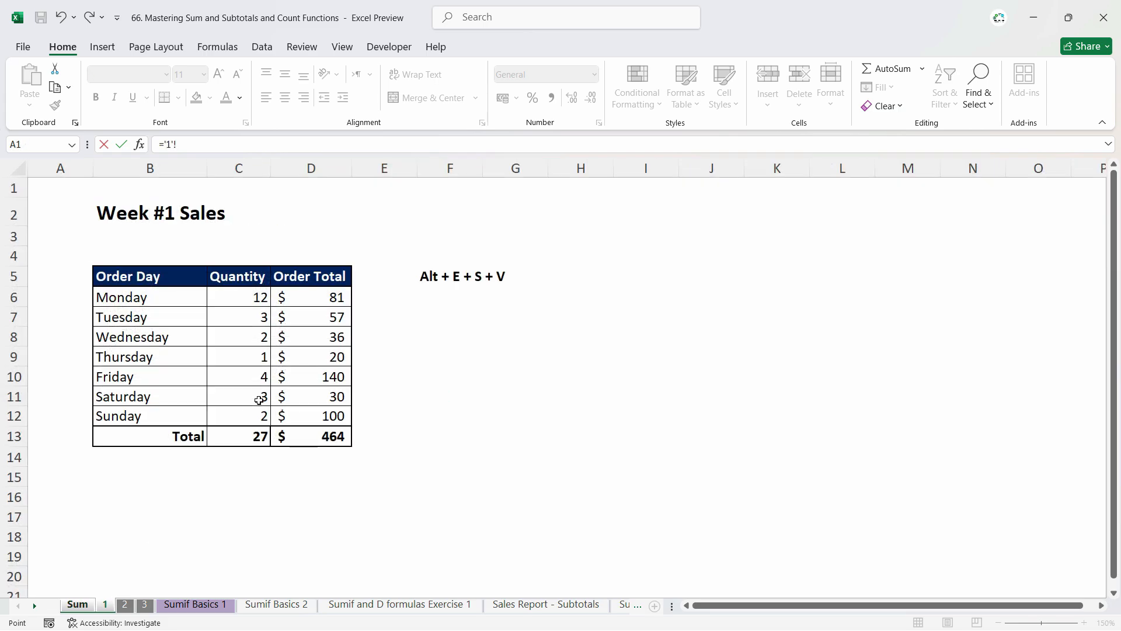
pyautogui.click(309, 377)
pyautogui.write('+')
pyautogui.click(124, 604)
pyautogui.click(333, 391)
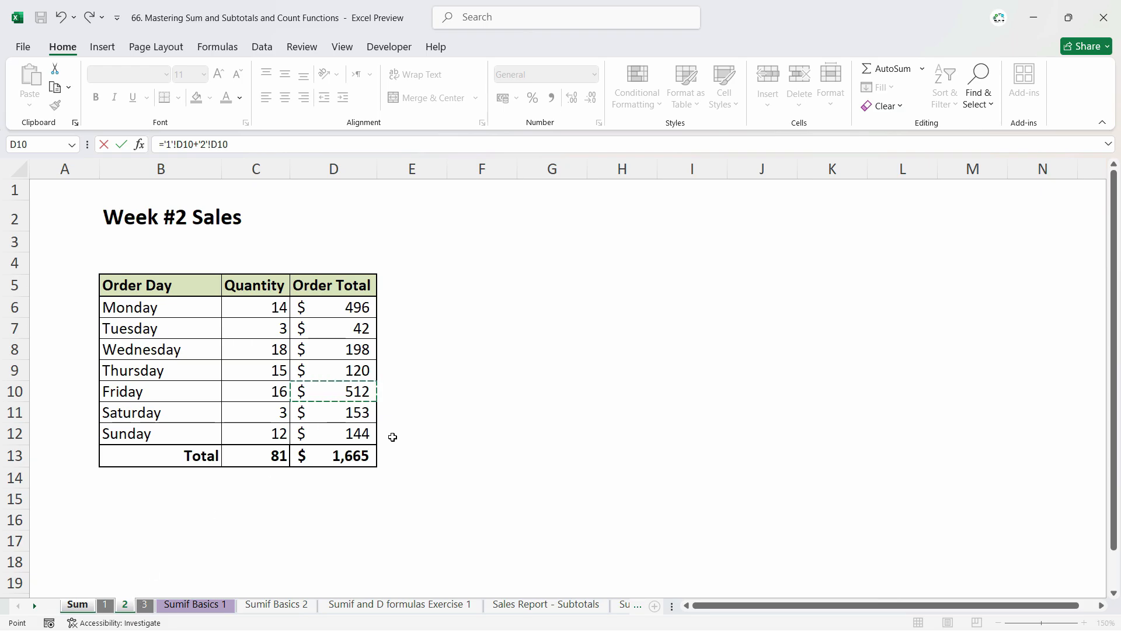
pyautogui.write('+')
pyautogui.hotkey('ctrl', 'pagedown')
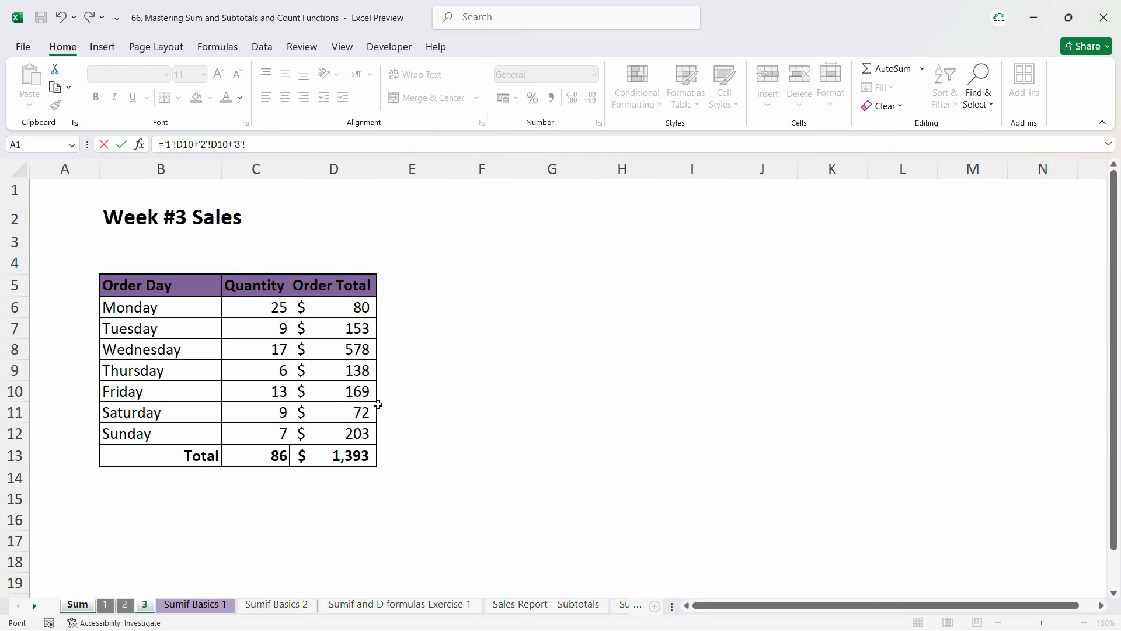
pyautogui.click(373, 397)
pyautogui.press('Return')
pyautogui.click(435, 396)
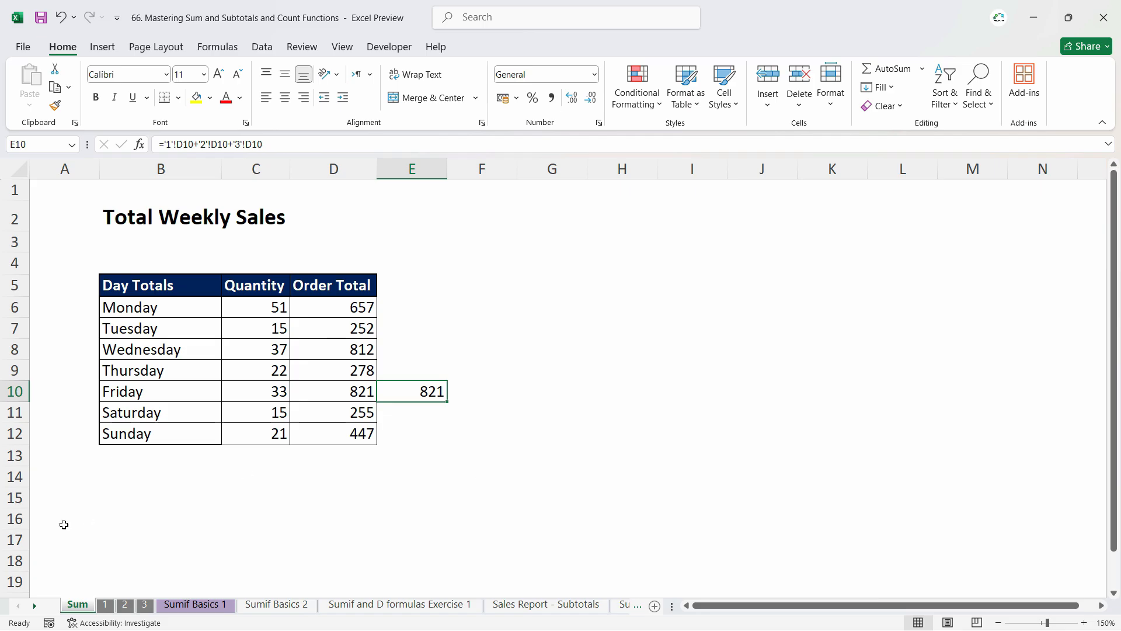
# - Switch to the Sales_Report_AutoSum Start workbook and look through several of its monthly sheets, ending on January
pyautogui.click(288, 376)
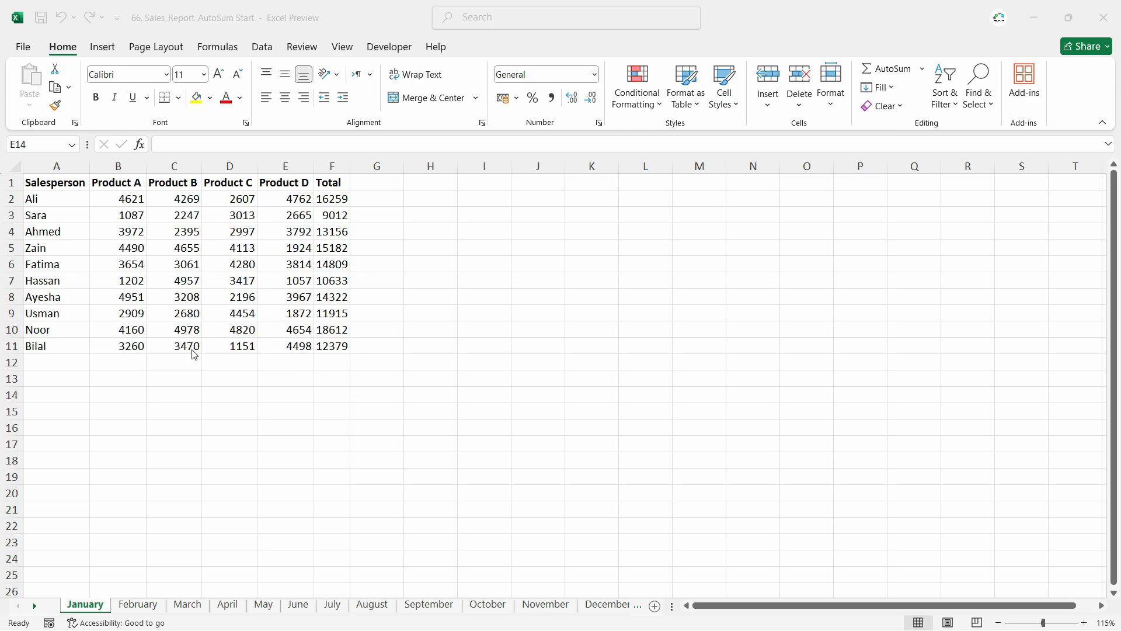
pyautogui.click(124, 609)
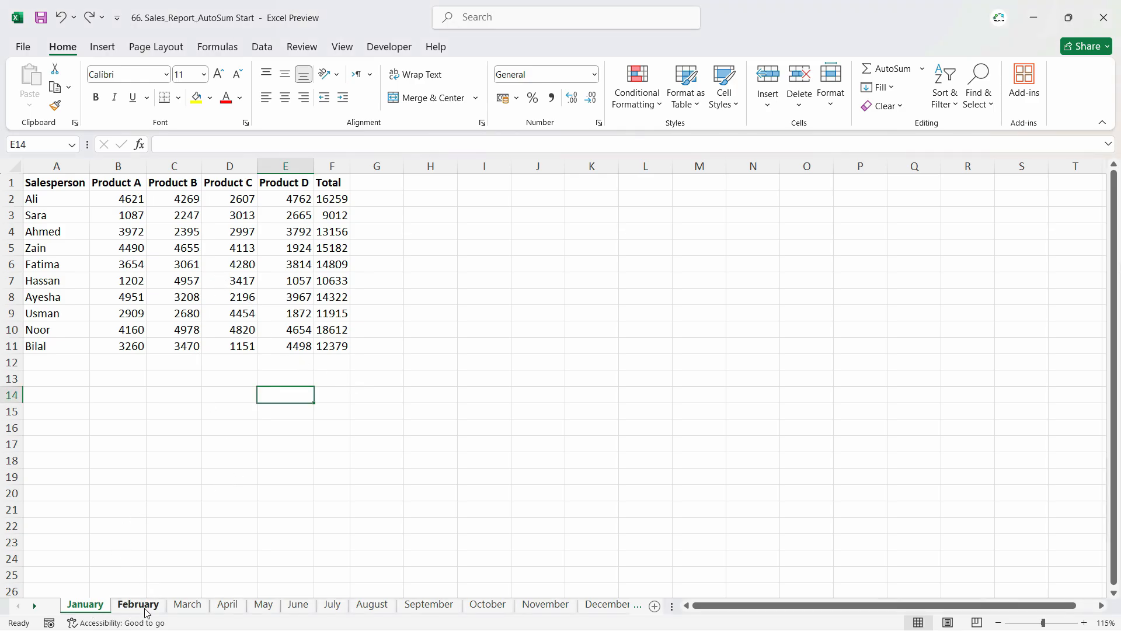
pyautogui.click(111, 428)
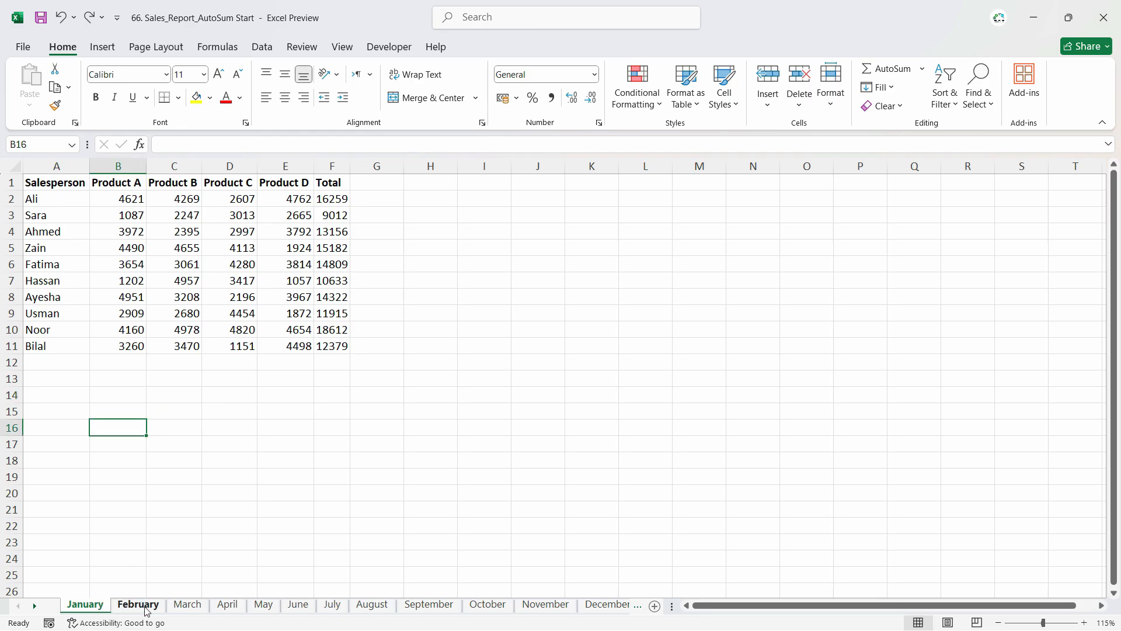
pyautogui.click(602, 606)
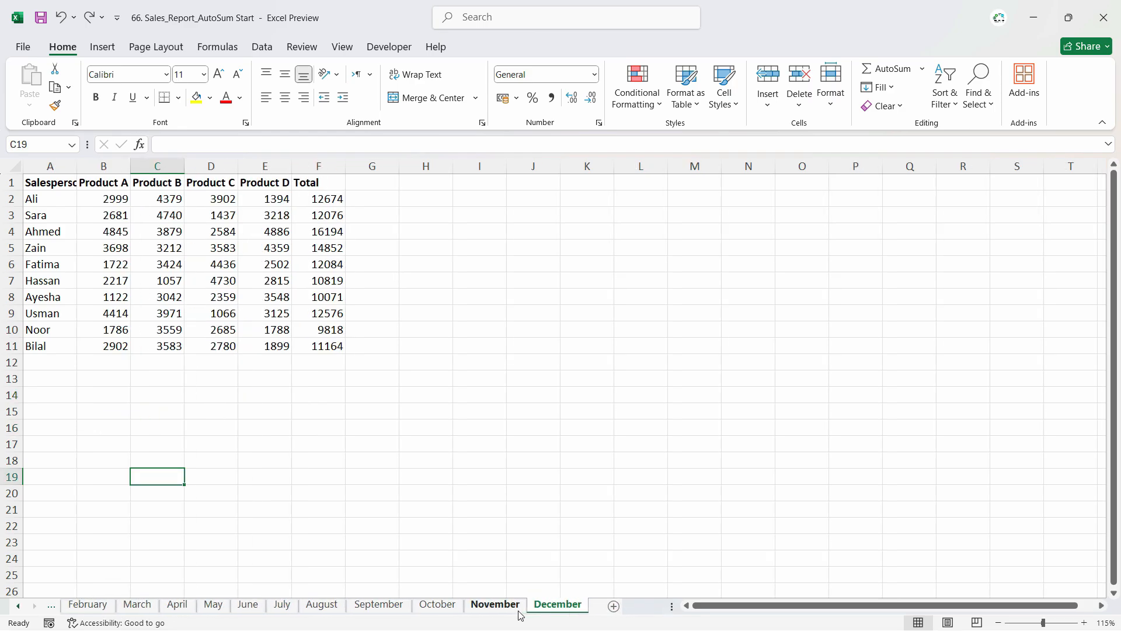
pyautogui.click(437, 607)
pyautogui.click(377, 608)
pyautogui.click(322, 608)
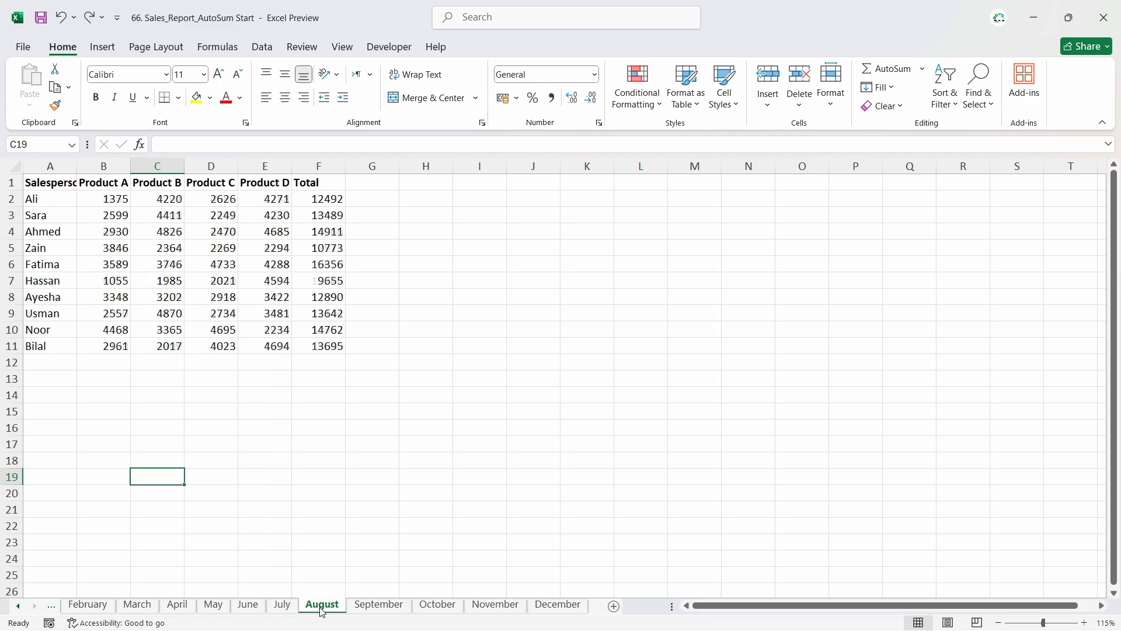
pyautogui.click(54, 606)
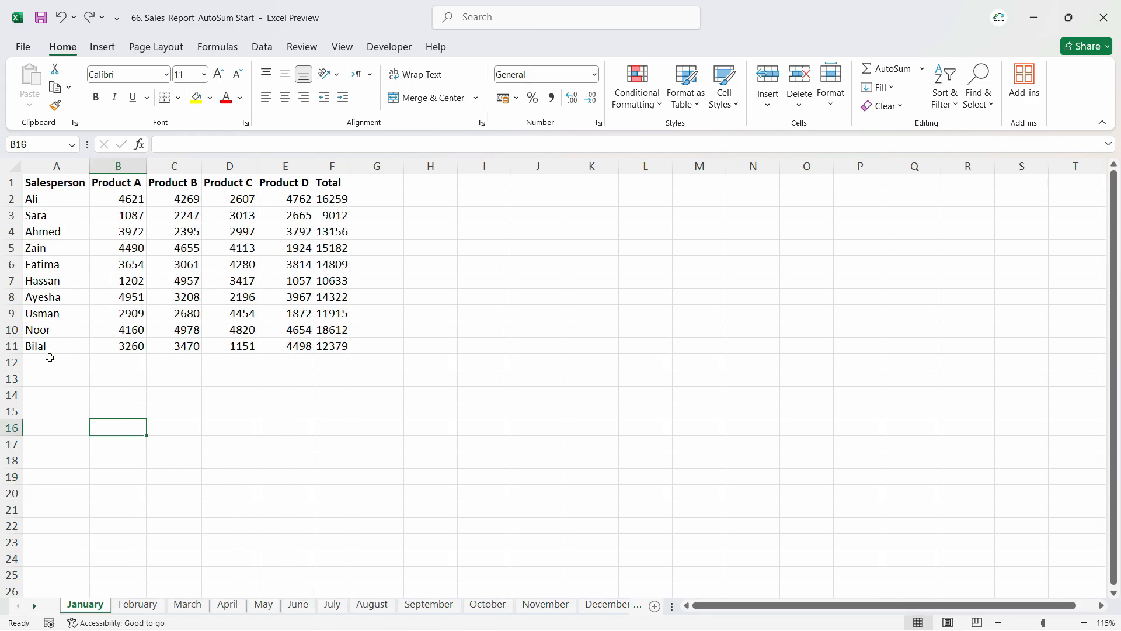
# - Examine the salesperson list and the Product A to Product D headings on January, and compare the layout of February, March and April
pyautogui.click(47, 201)
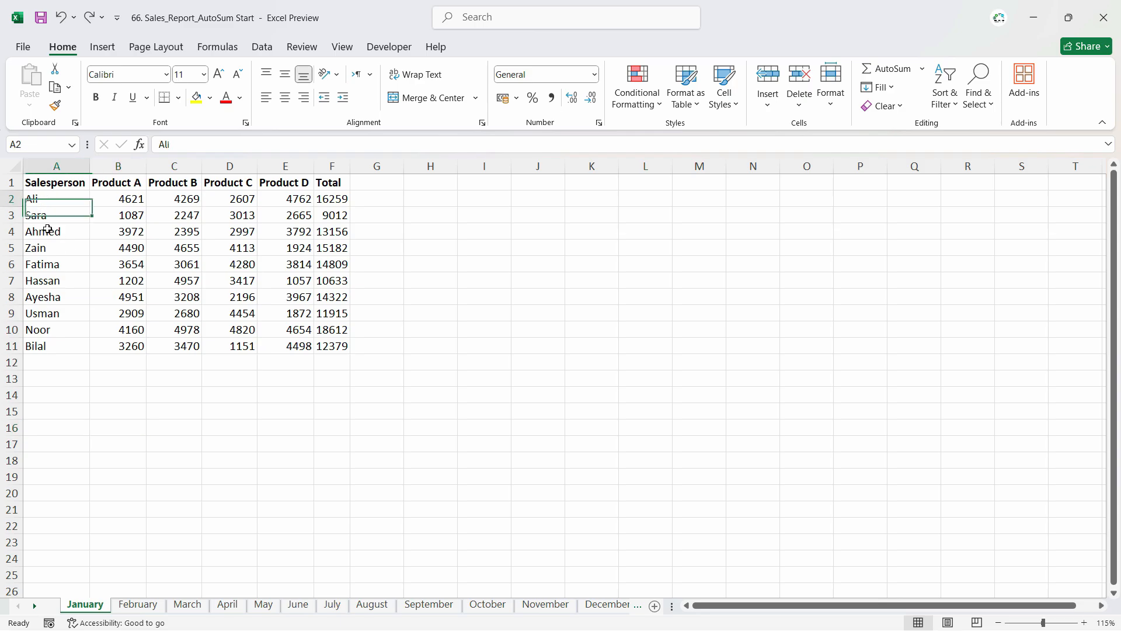
pyautogui.moveTo(47, 230); pyautogui.dragTo(37, 341)
pyautogui.click(134, 181)
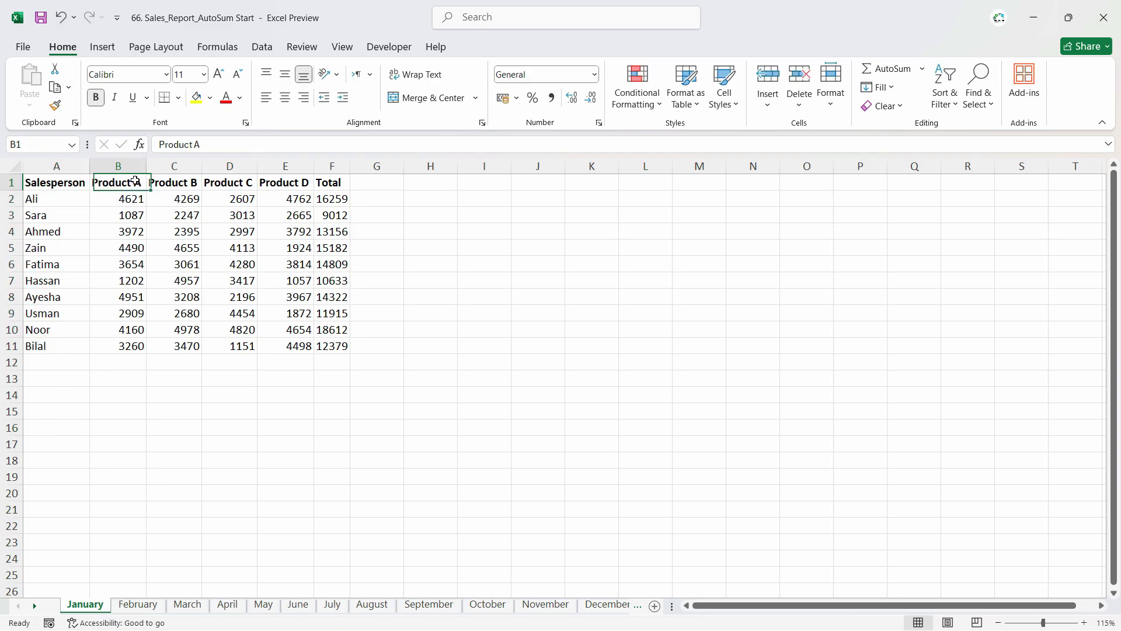
pyautogui.press('Right')
pyautogui.press('Right')
pyautogui.press('Right')
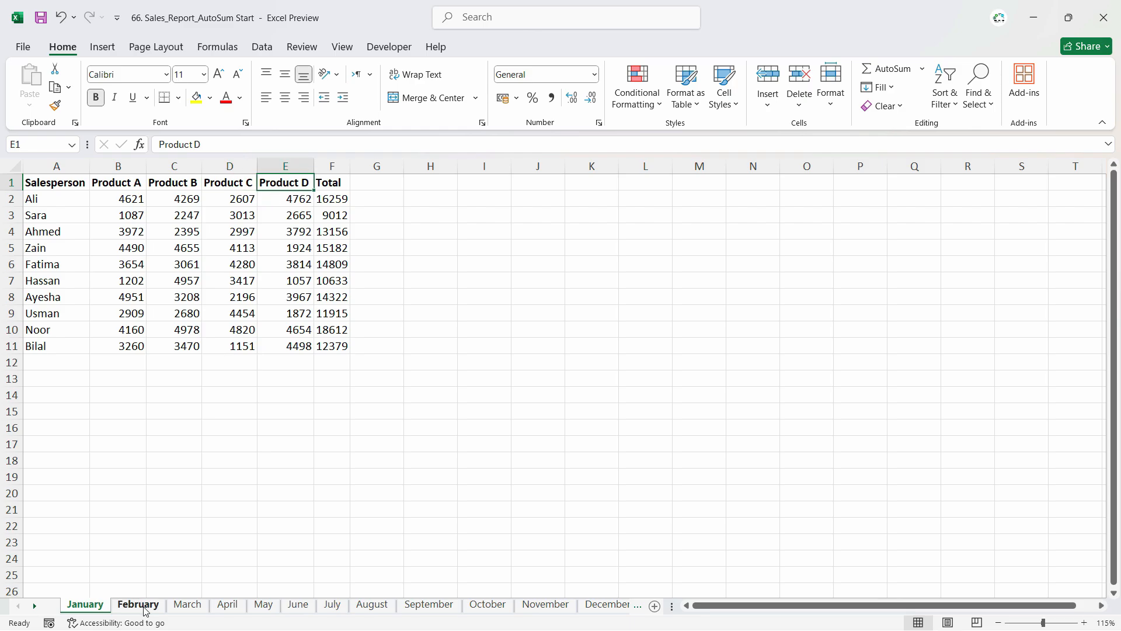
pyautogui.click(145, 610)
pyautogui.click(187, 606)
pyautogui.click(228, 606)
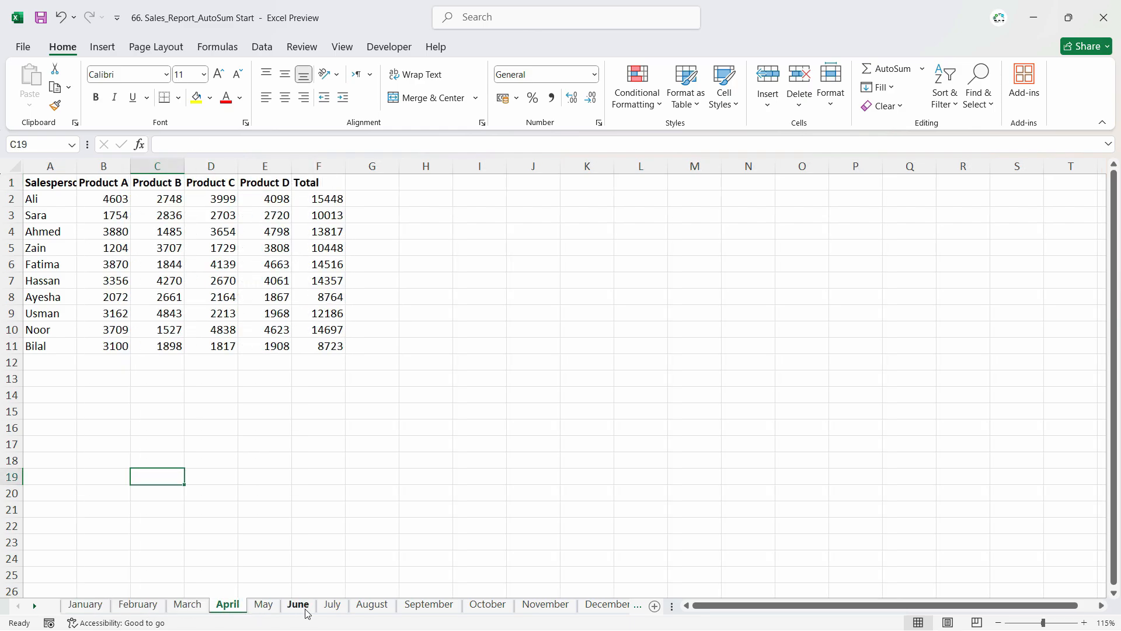
# - Group the January through December sheets and autofit the widths of columns A through F
pyautogui.click(82, 606)
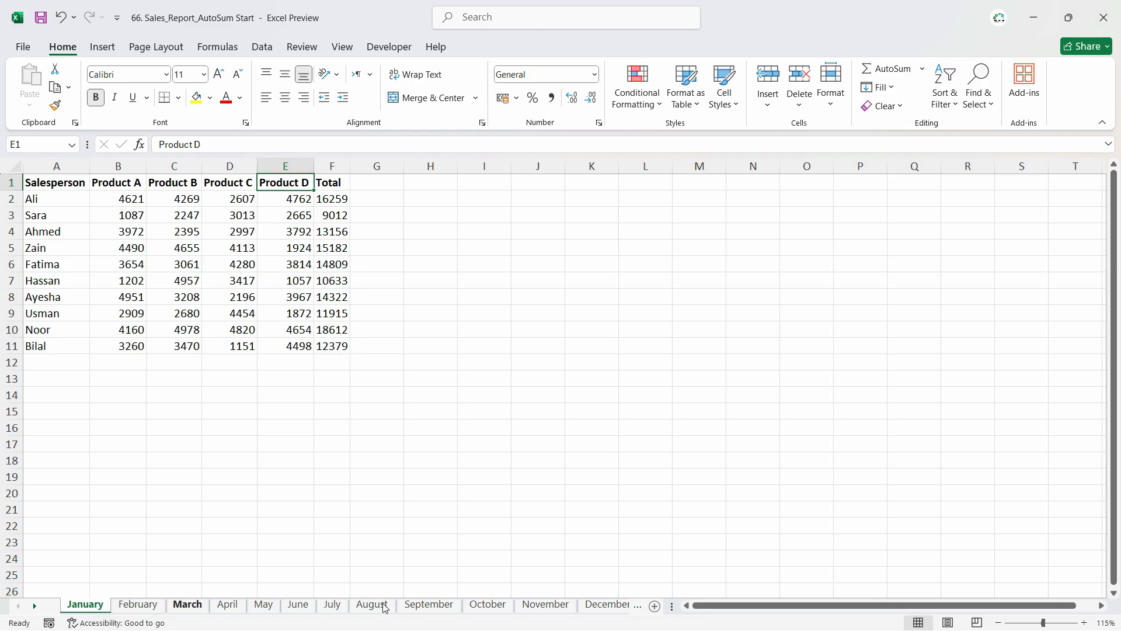
pyautogui.keyDown('shift'); pyautogui.click(615, 609); pyautogui.keyUp('shift')
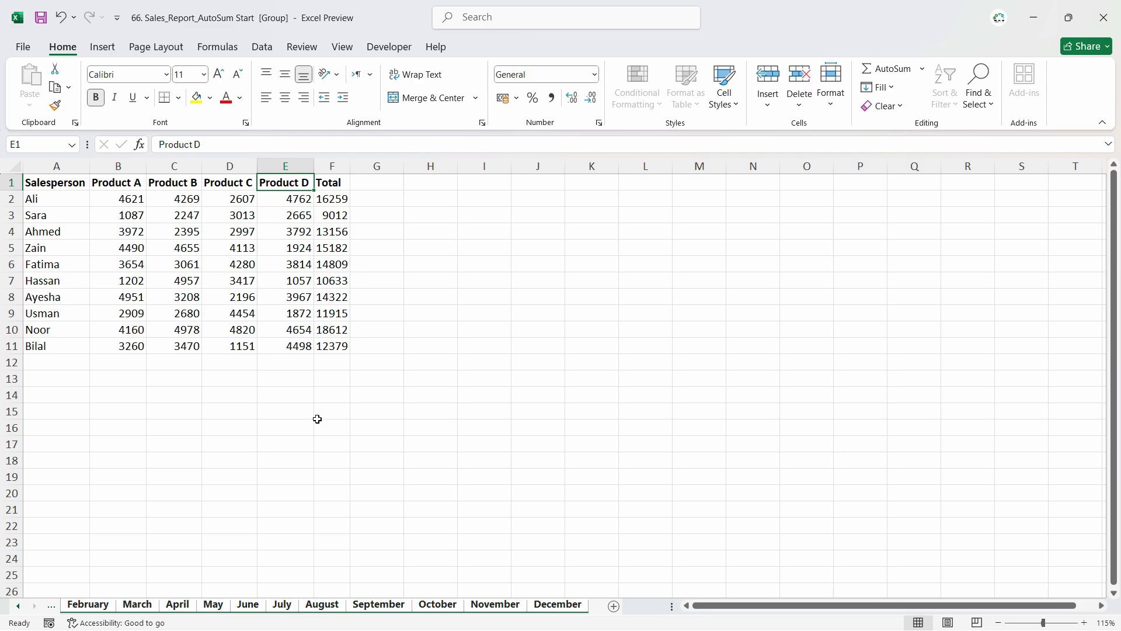
pyautogui.scroll(2, 317, 419)
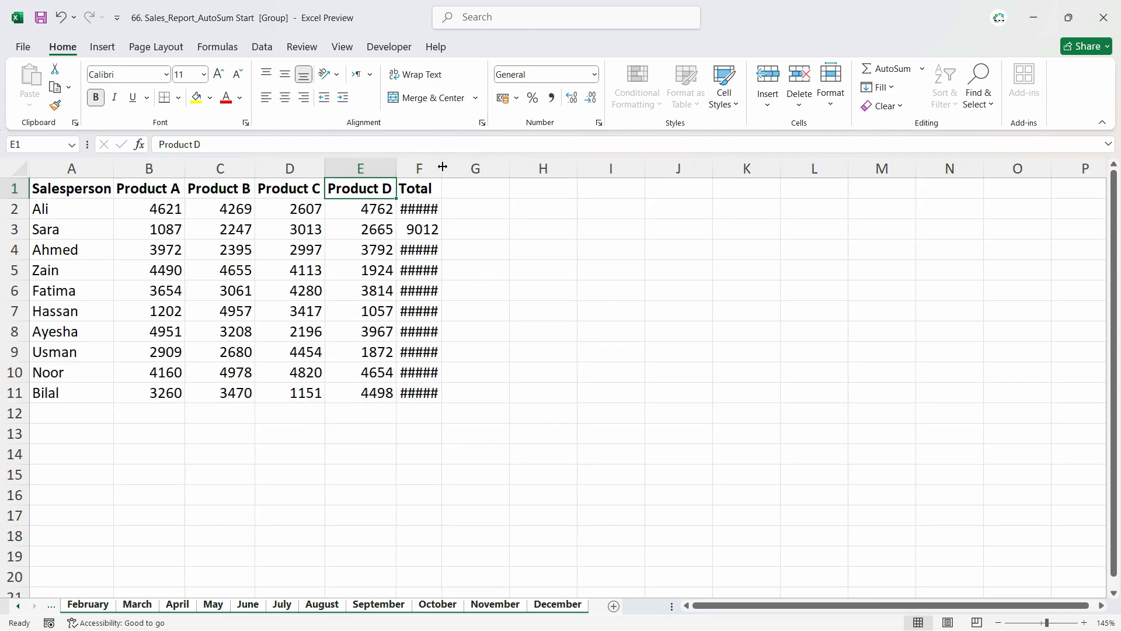
pyautogui.doubleClick(442, 168)
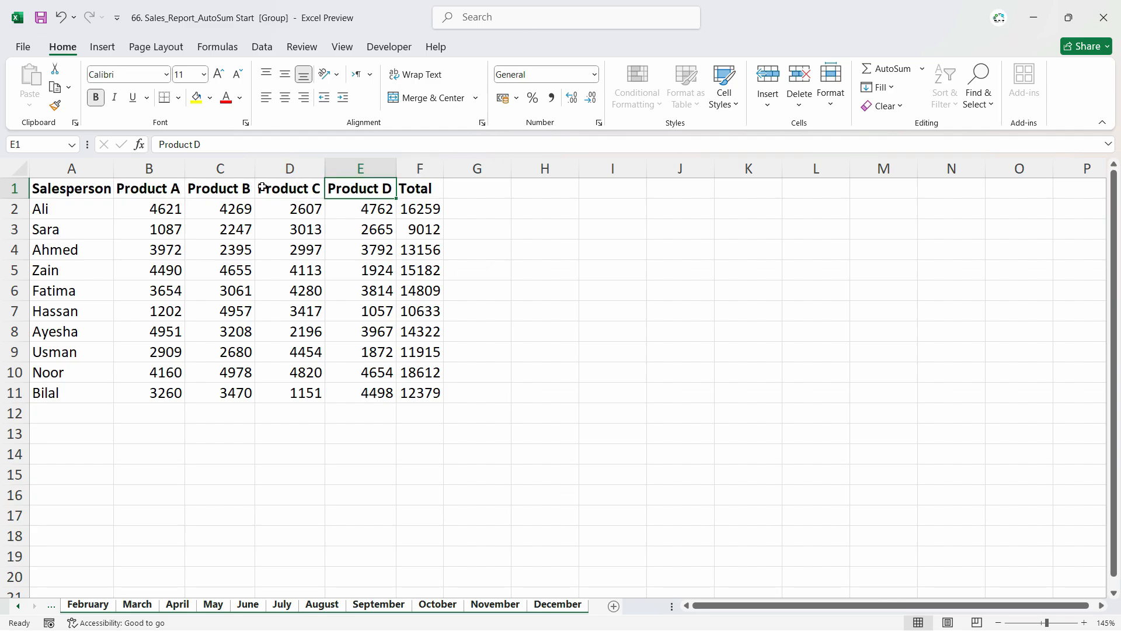
pyautogui.moveTo(418, 165); pyautogui.dragTo(75, 168)
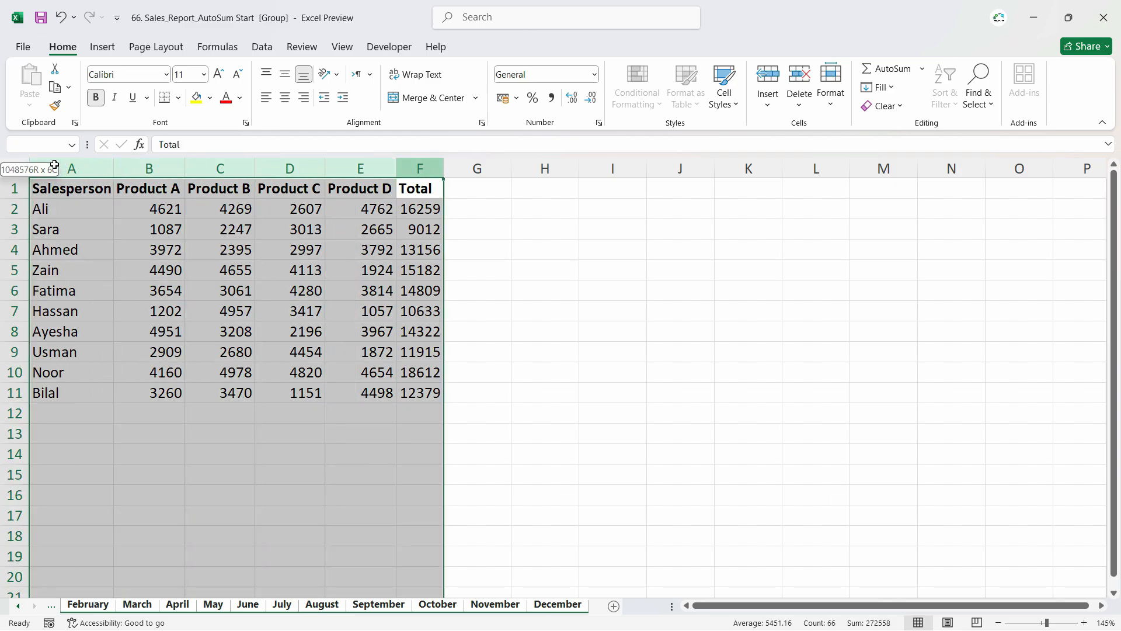
pyautogui.doubleClick(113, 169)
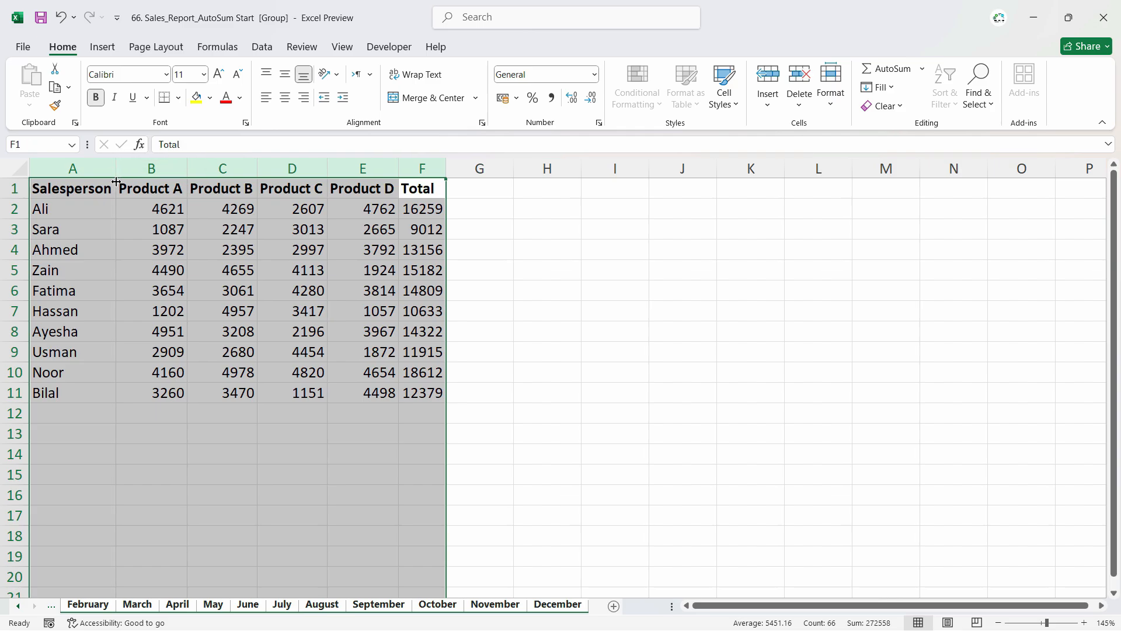
# - Give the header row A1:F1 a dark blue fill and white text on the grouped sheets
pyautogui.click(168, 270)
pyautogui.moveTo(416, 193); pyautogui.dragTo(70, 189)
pyautogui.click(210, 98)
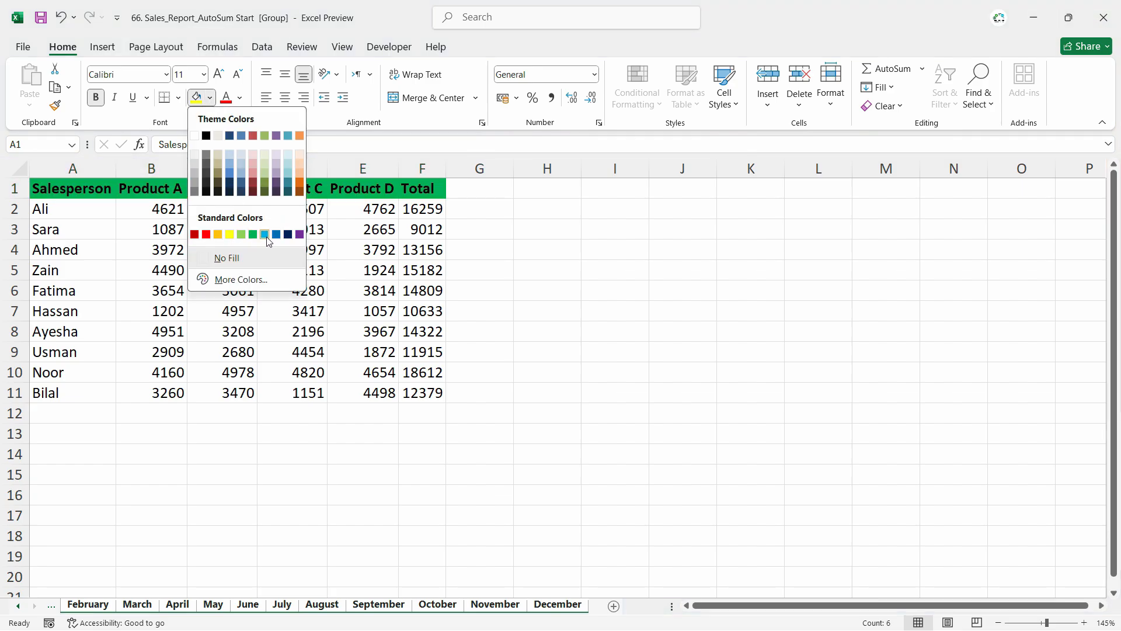
pyautogui.click(288, 234)
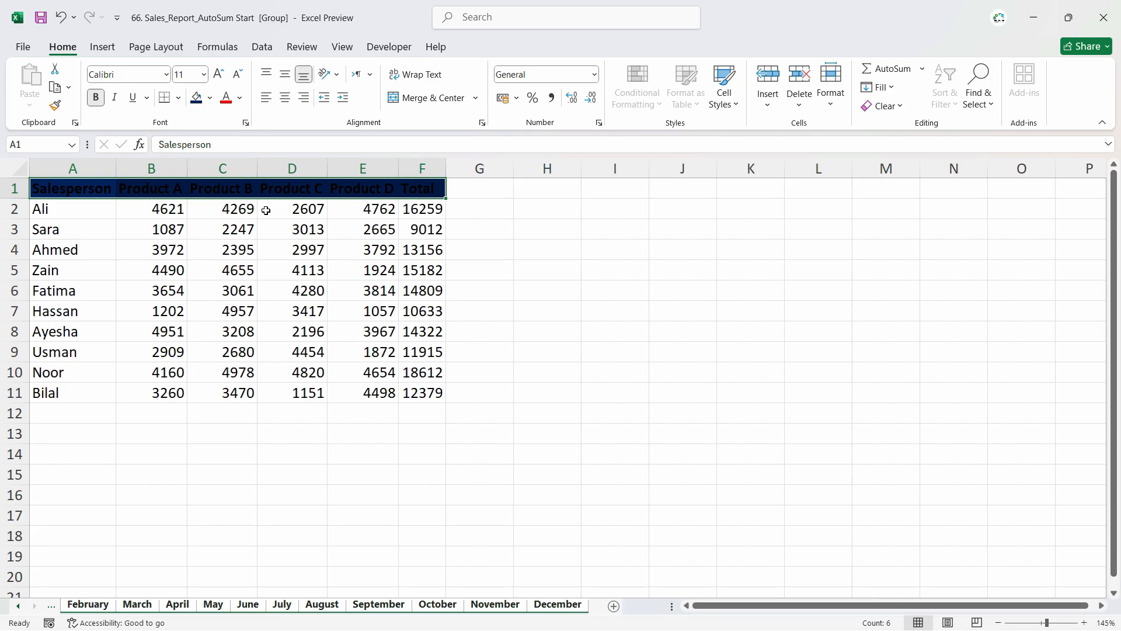
pyautogui.click(239, 98)
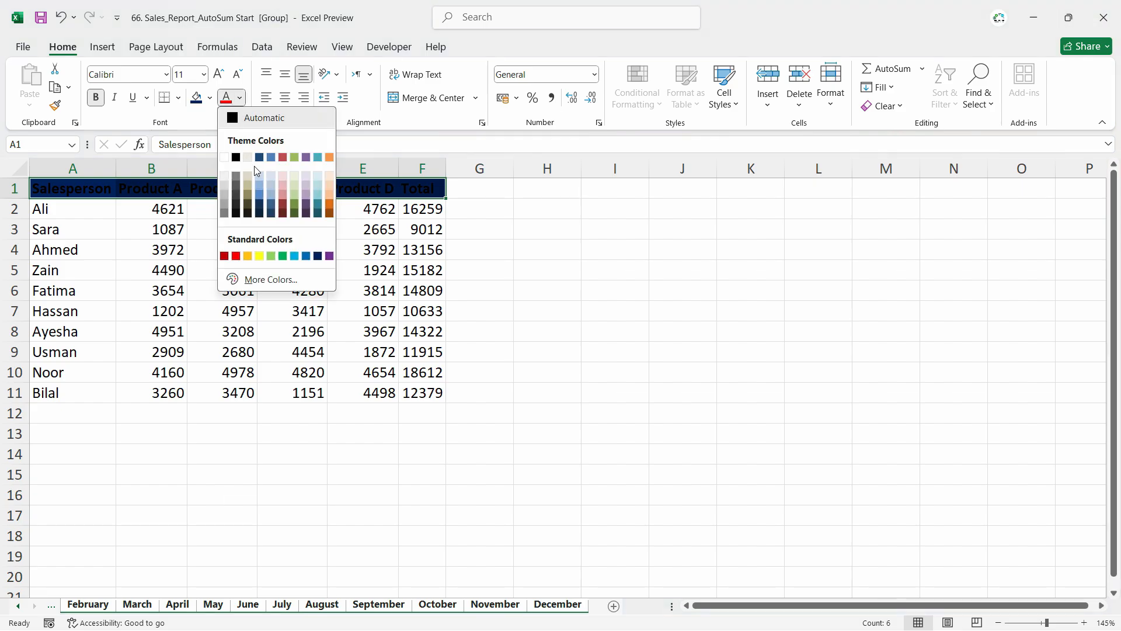
pyautogui.click(226, 158)
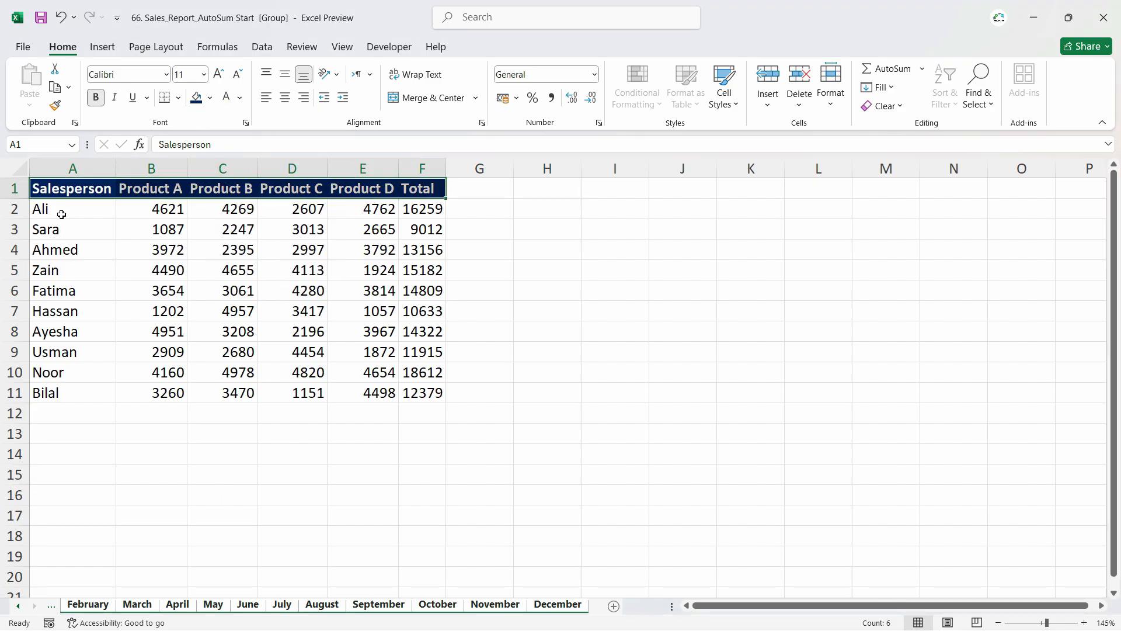
# - Apply all borders to the sales data in A2:F11 on the grouped sheets
pyautogui.moveTo(61, 215); pyautogui.dragTo(435, 394)
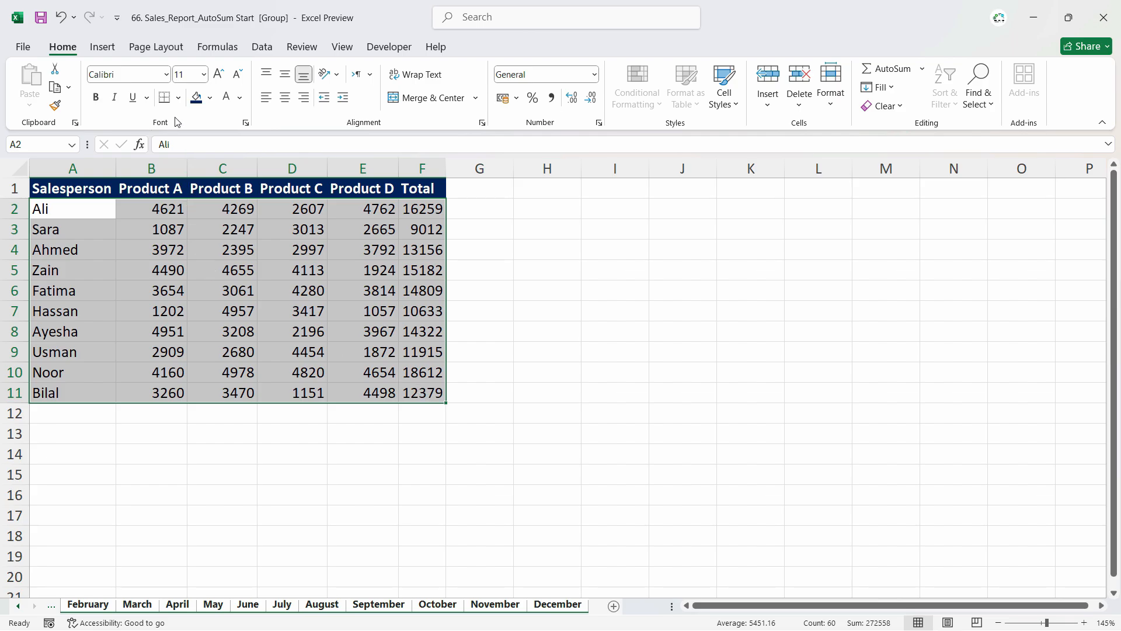
pyautogui.click(178, 97)
pyautogui.click(203, 249)
# - Format columns B through F with the comma style and no decimal places on the grouped sheets
pyautogui.moveTo(422, 168); pyautogui.dragTo(149, 167)
pyautogui.click(552, 97)
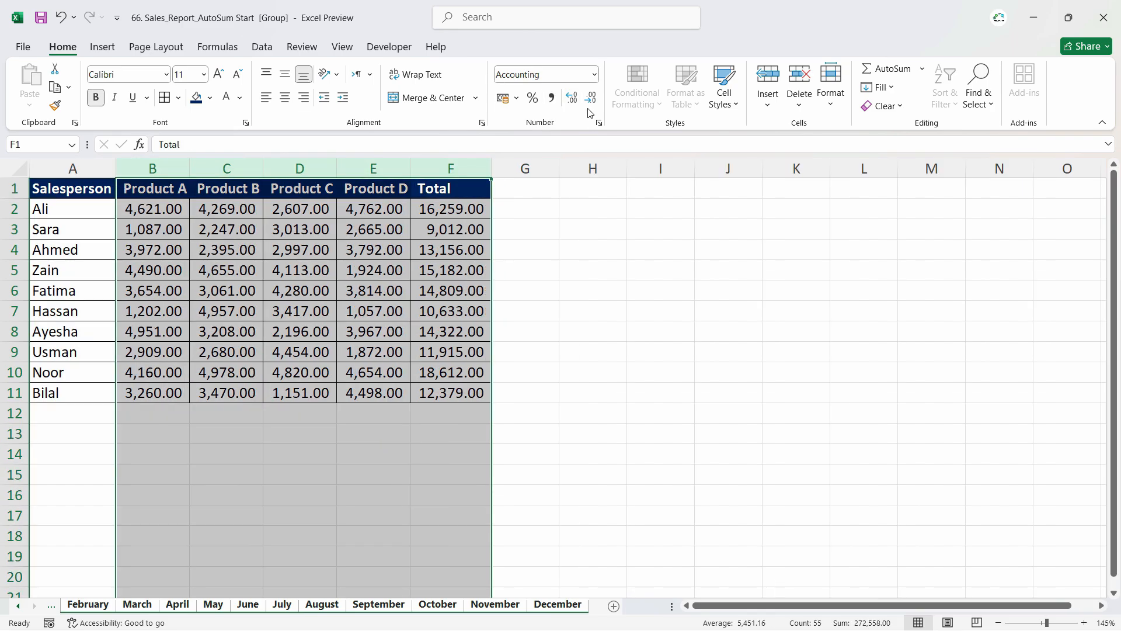
pyautogui.click(590, 97)
pyautogui.click(591, 98)
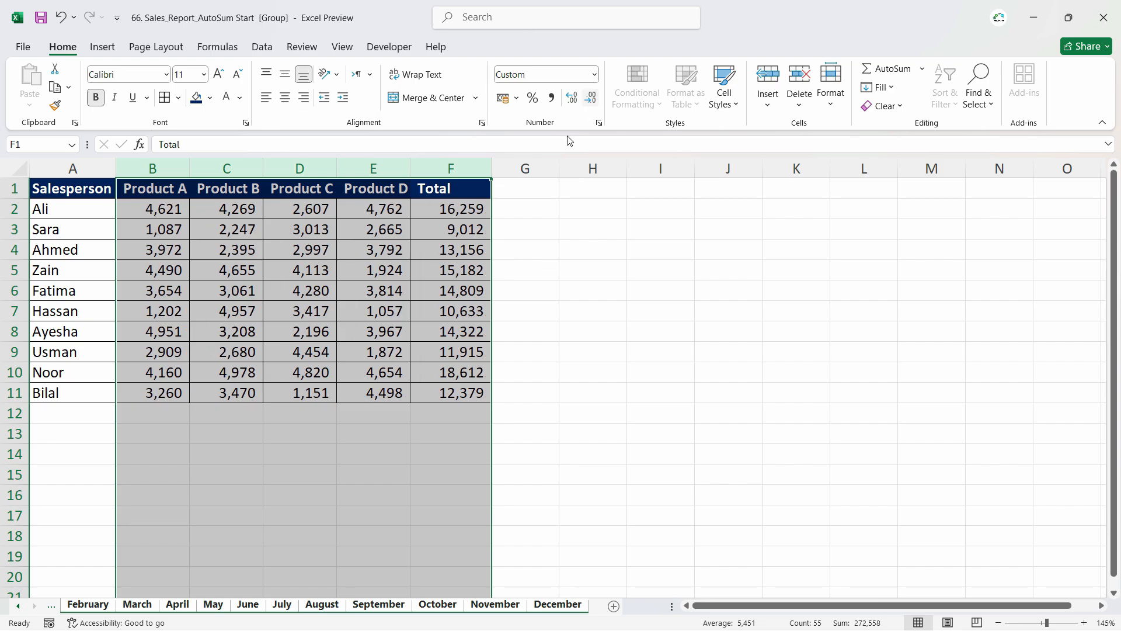
pyautogui.click(324, 310)
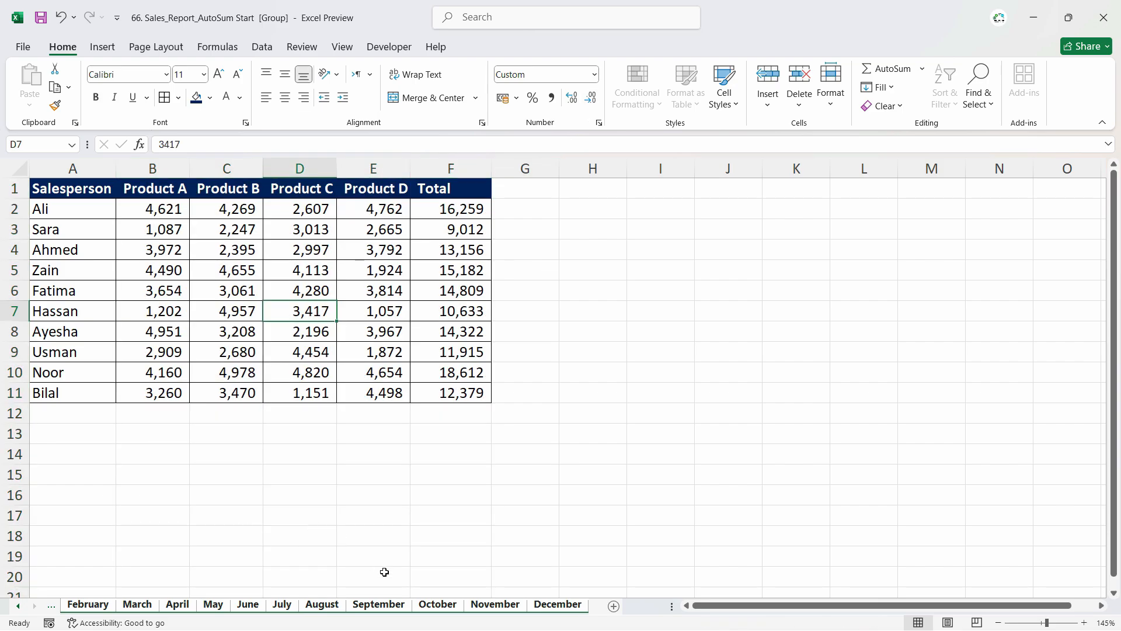
# - Insert a new worksheet and check the applied formatting on the monthly sheets from February to December
pyautogui.click(614, 607)
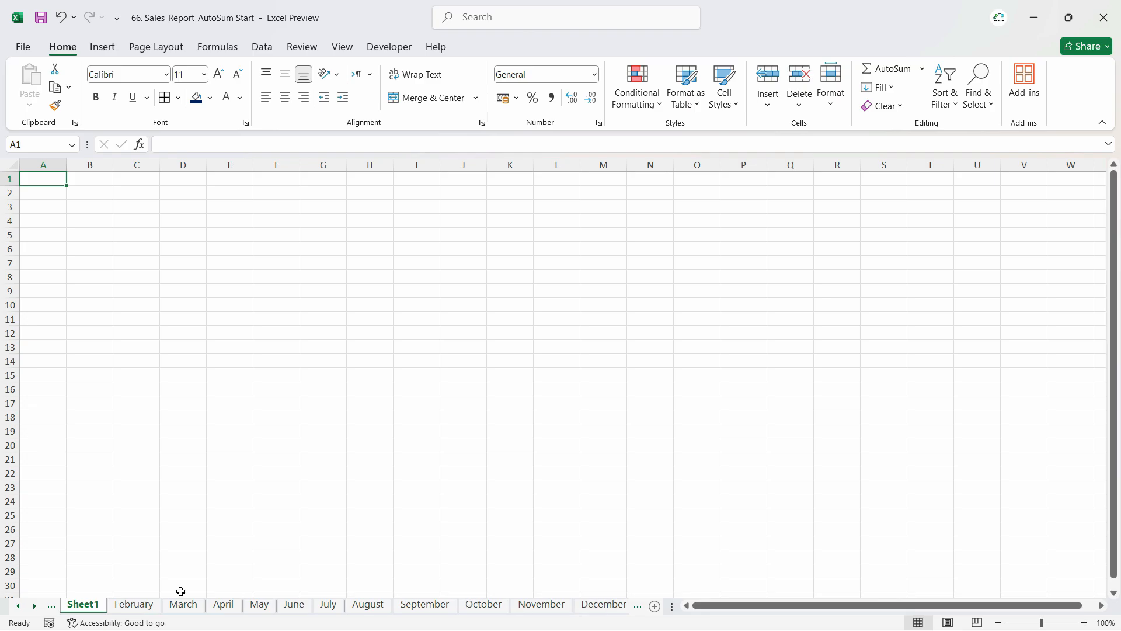
pyautogui.click(141, 608)
pyautogui.click(182, 604)
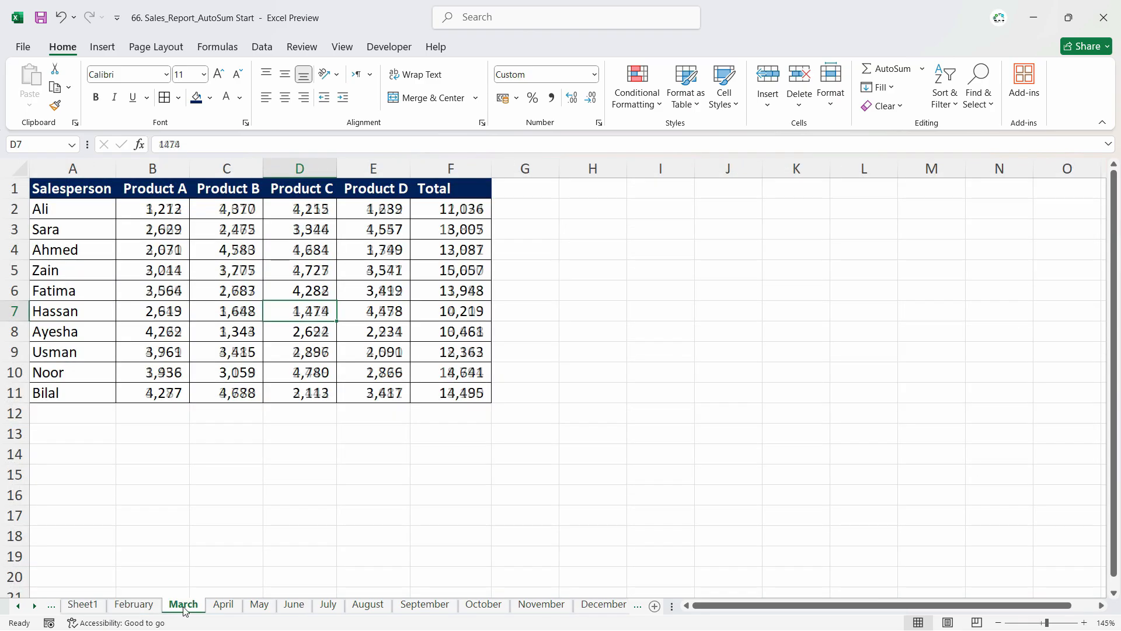
pyautogui.click(223, 604)
pyautogui.click(294, 604)
pyautogui.click(368, 604)
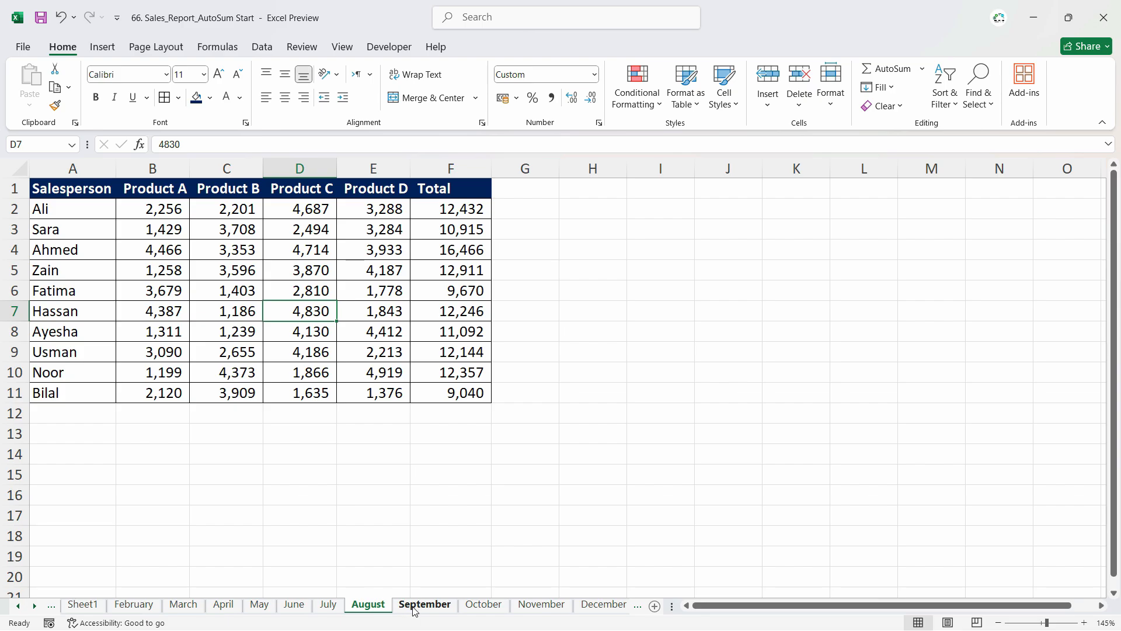
pyautogui.click(424, 604)
pyautogui.click(484, 604)
pyautogui.click(604, 606)
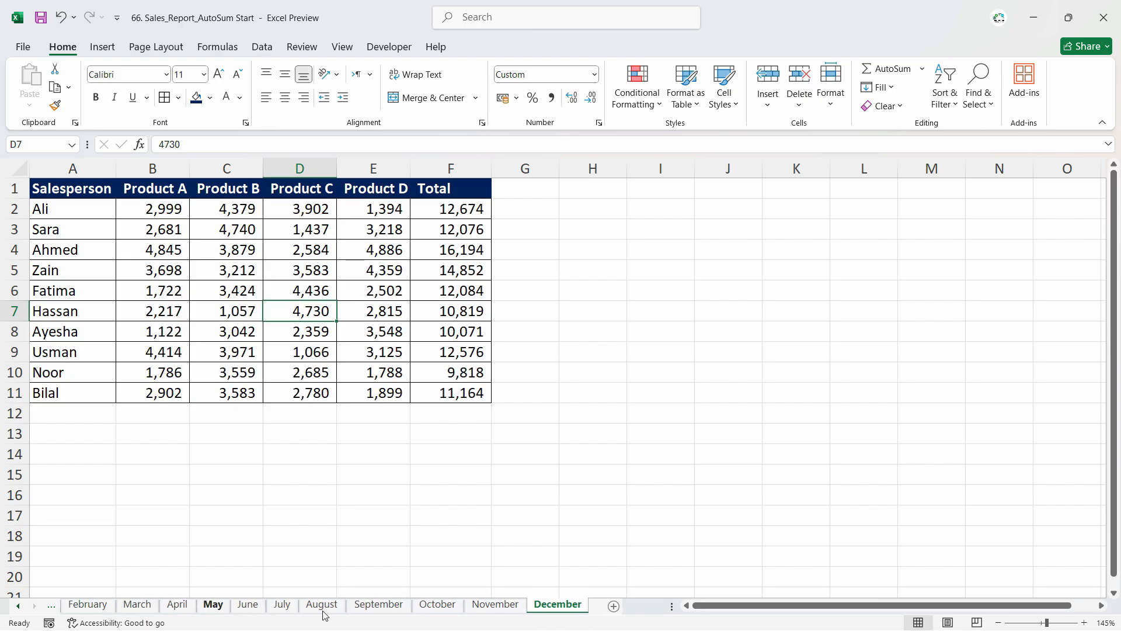
# - Move the new blank worksheet in front of January and rename it Totals
pyautogui.click(18, 606)
pyautogui.click(85, 605)
pyautogui.moveTo(133, 604); pyautogui.dragTo(95, 609)
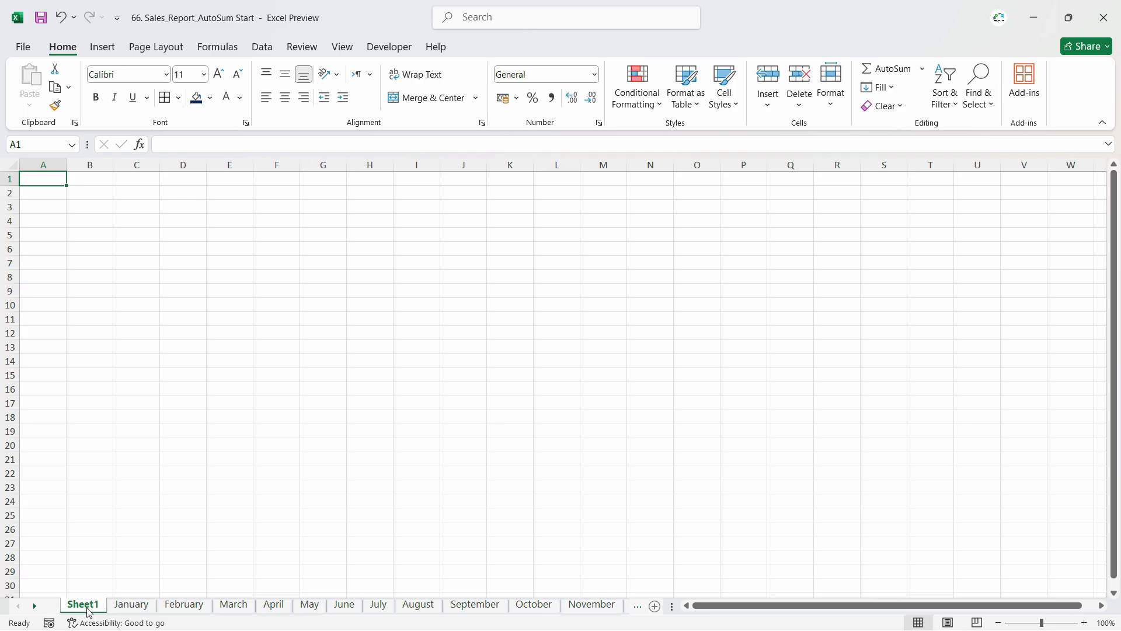
pyautogui.doubleClick(89, 604)
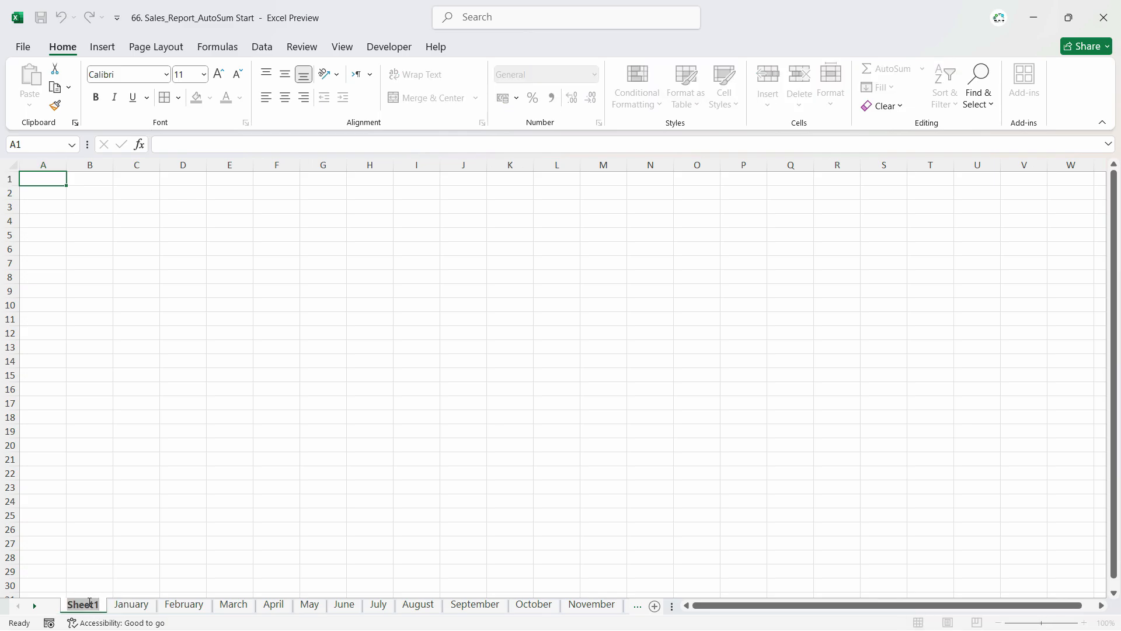
pyautogui.write('Totals')
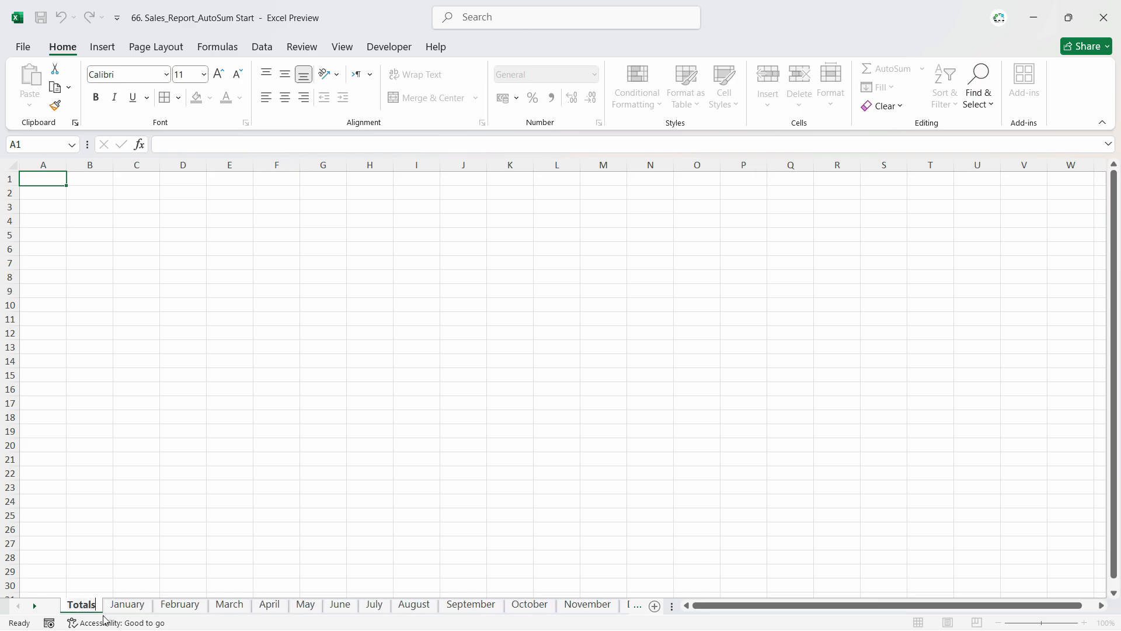
# - Copy the January table A1:F11 into the Totals sheet at A1 and fit columns A to F to their contents
pyautogui.click(127, 604)
pyautogui.moveTo(70, 188); pyautogui.dragTo(455, 397)
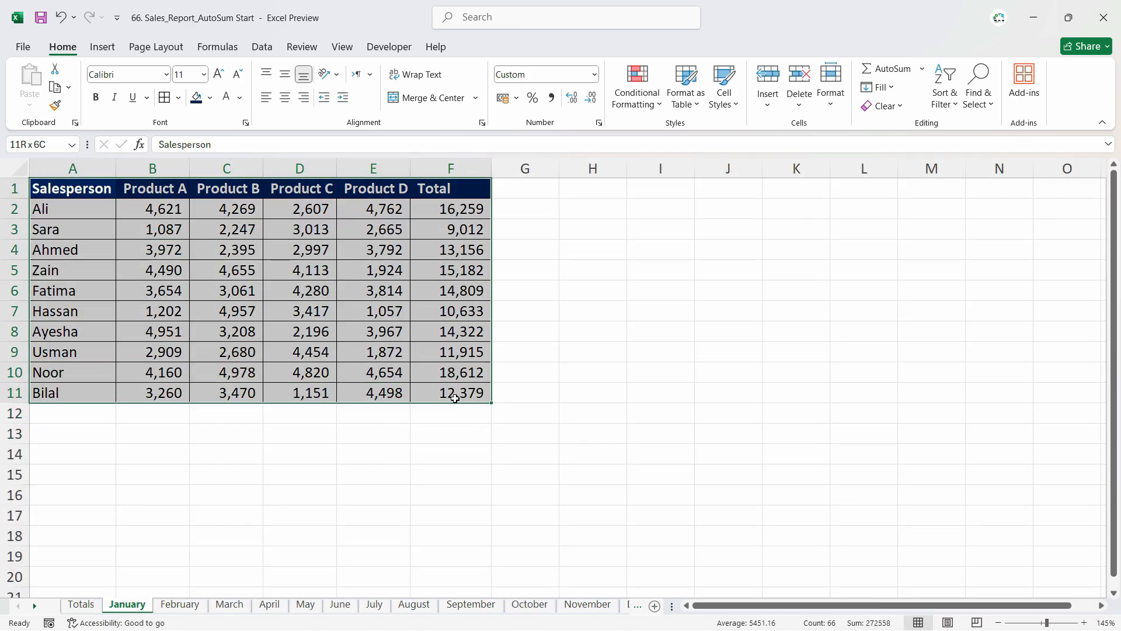
pyautogui.hotkey('ctrl', 'c')
pyautogui.click(81, 604)
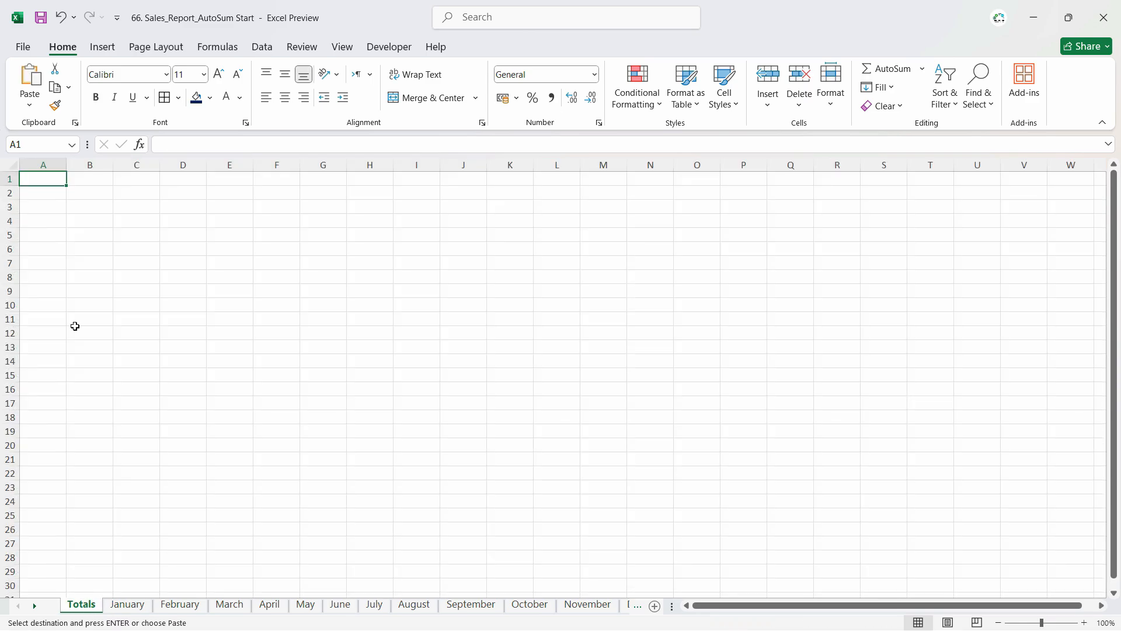
pyautogui.hotkey('ctrl', 'v')
pyautogui.keyDown('ctrl'); pyautogui.scroll(3, 50, 191); pyautogui.keyUp('ctrl')
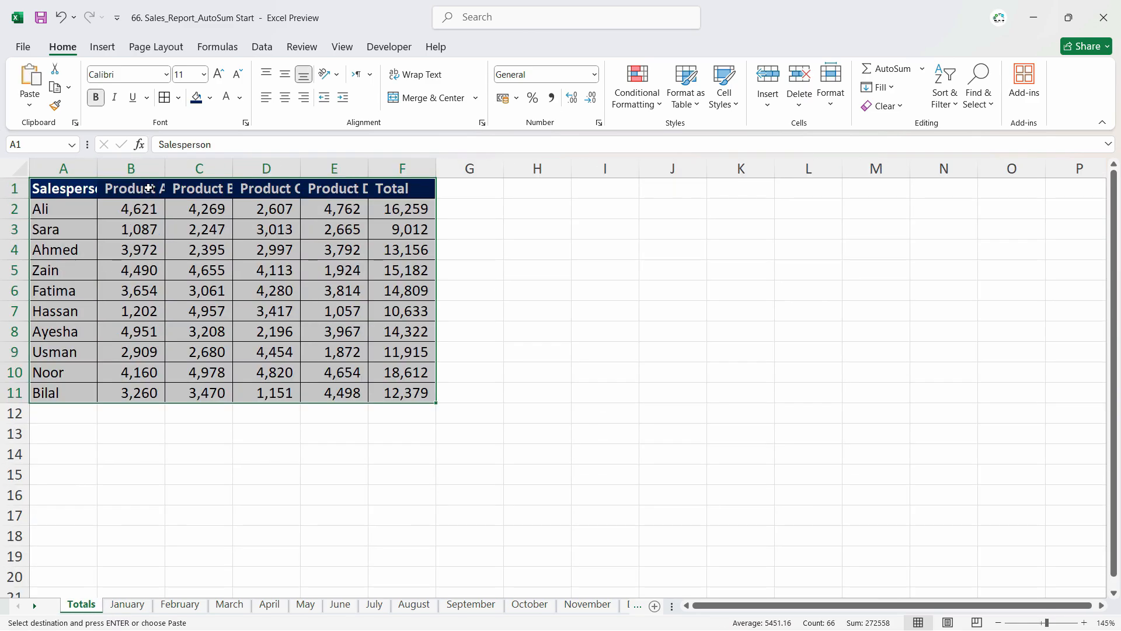
pyautogui.moveTo(401, 168); pyautogui.dragTo(73, 168)
pyautogui.doubleClick(165, 168)
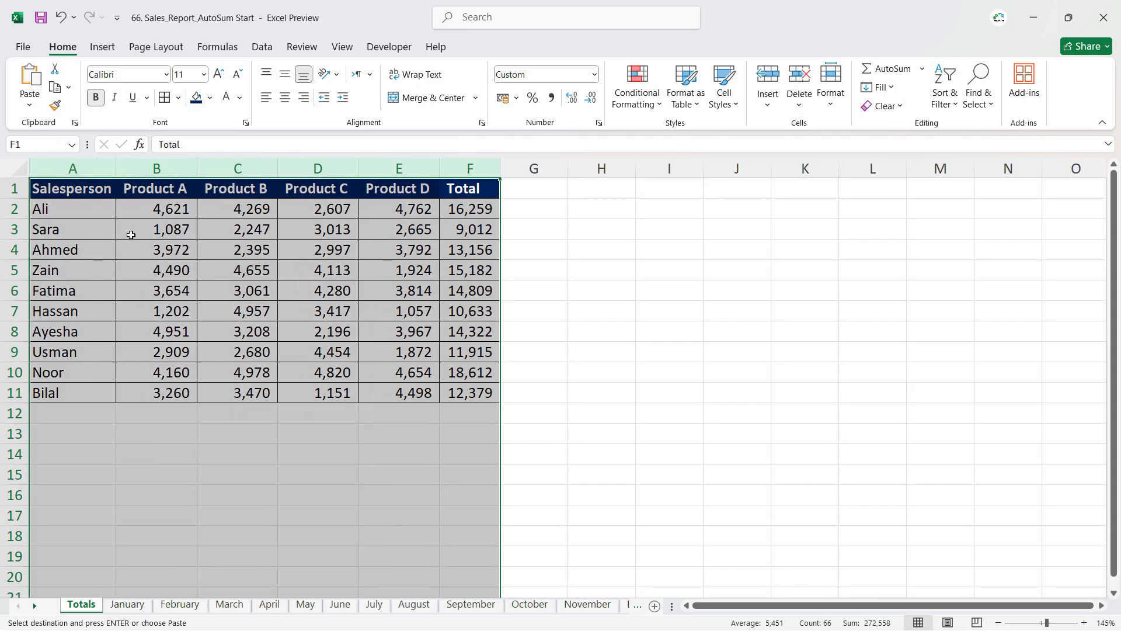
# - Clear the copied sales figures from B2:F11 on the Totals sheet, keeping the headers, salesperson column and formatting
pyautogui.moveTo(143, 212); pyautogui.dragTo(454, 395)
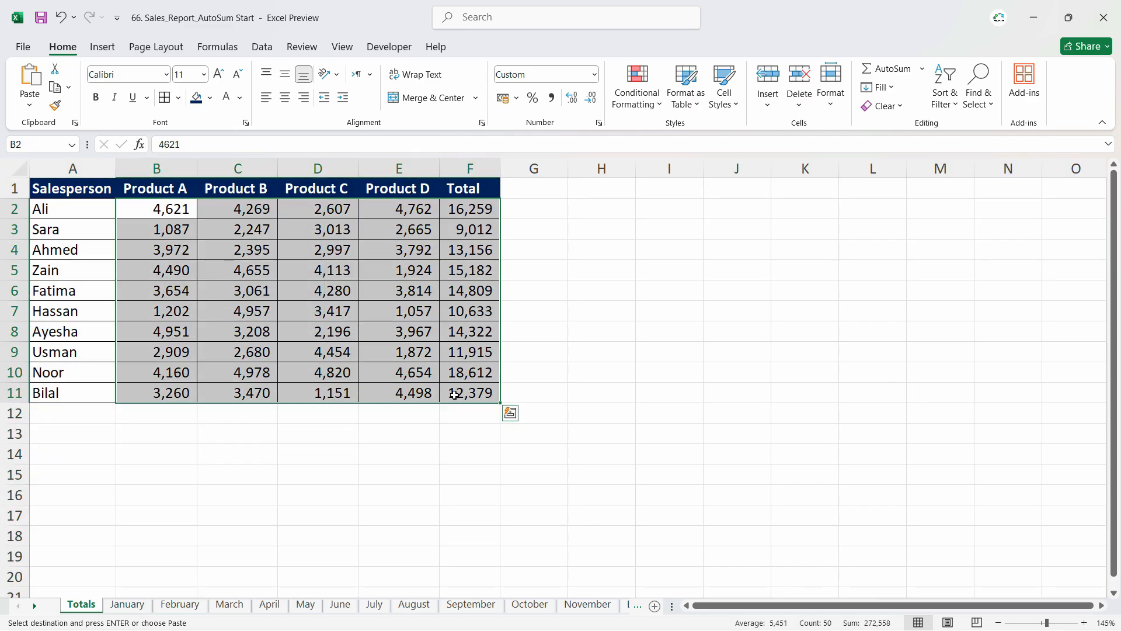
pyautogui.press('Delete')
pyautogui.click(168, 328)
pyautogui.click(174, 209)
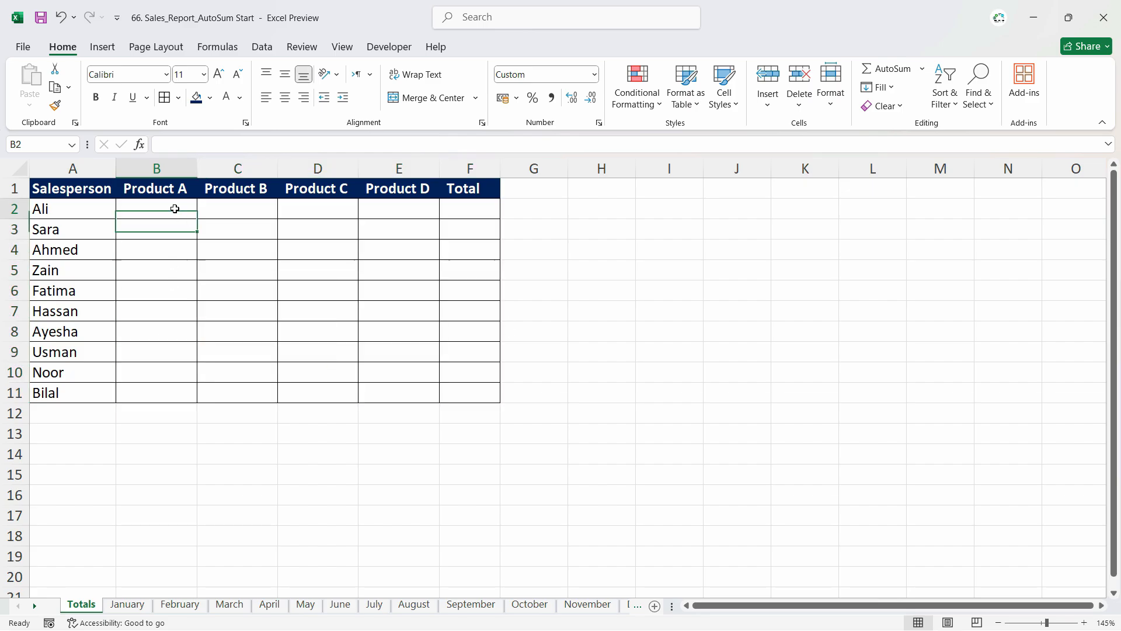
# - Enter a 3D SUM in B2 of the Totals sheet that adds cell B2 across the January to December sheets
pyautogui.click(127, 604)
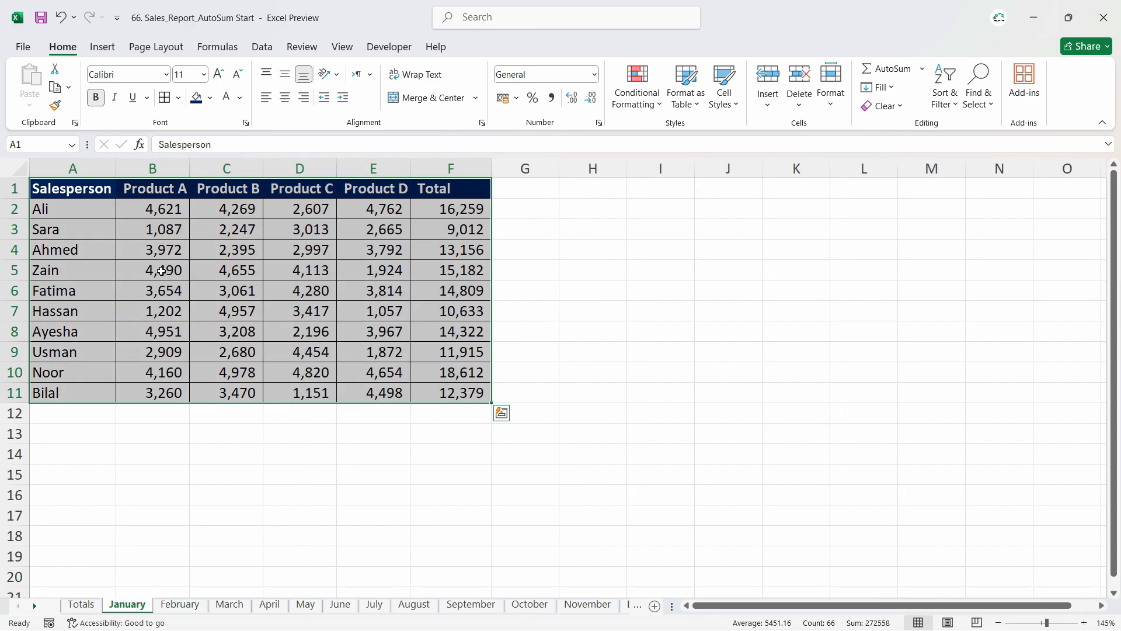
pyautogui.click(156, 208)
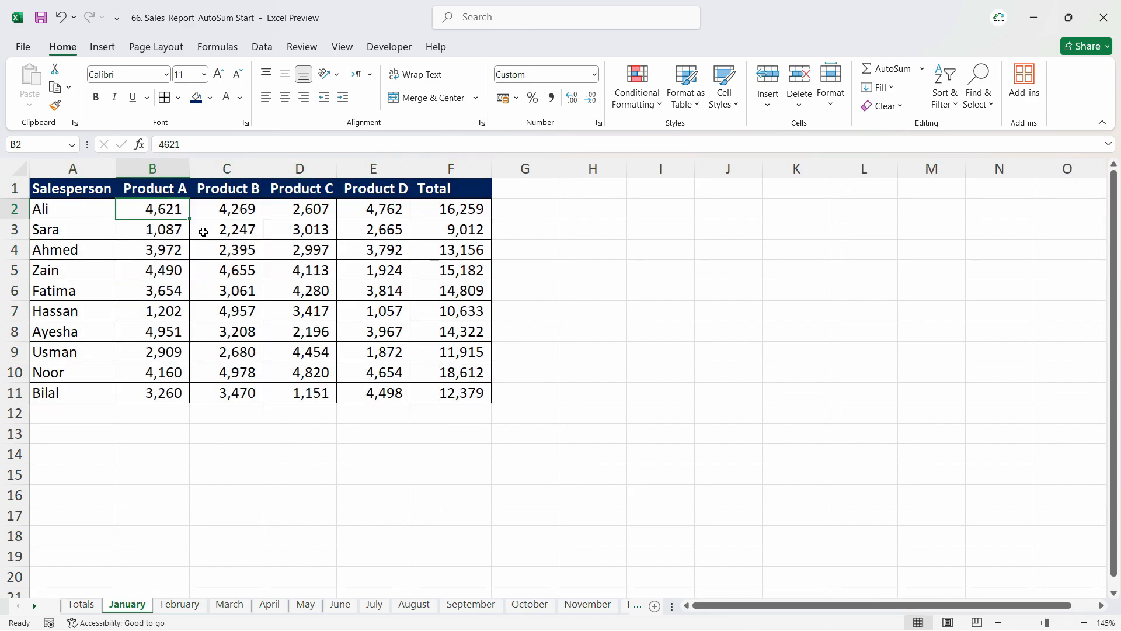
pyautogui.click(180, 605)
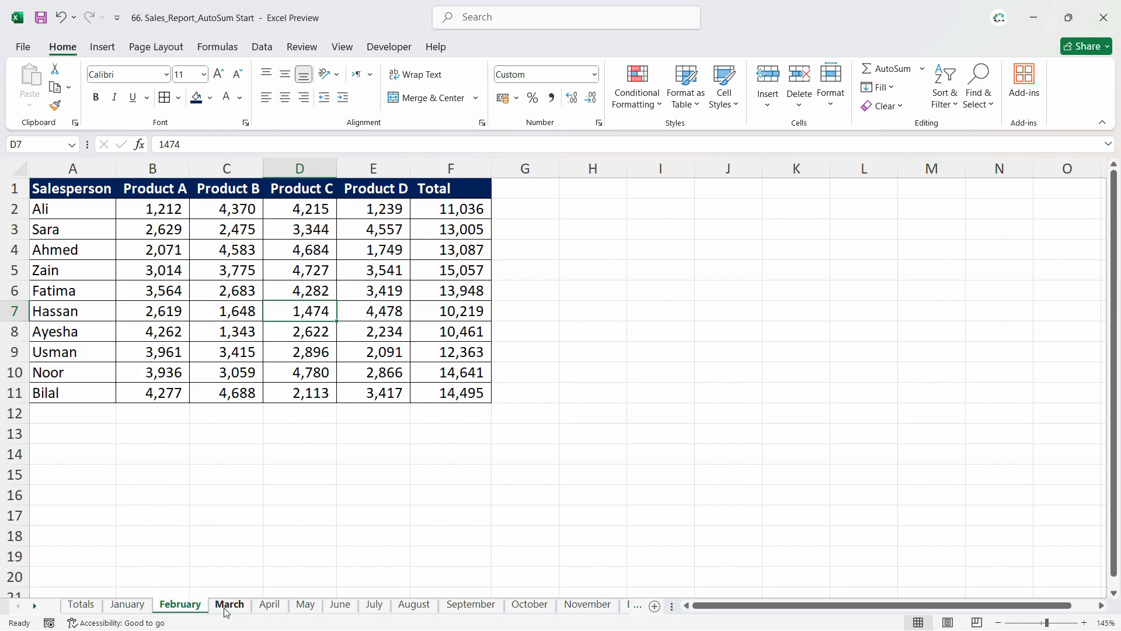
pyautogui.click(82, 605)
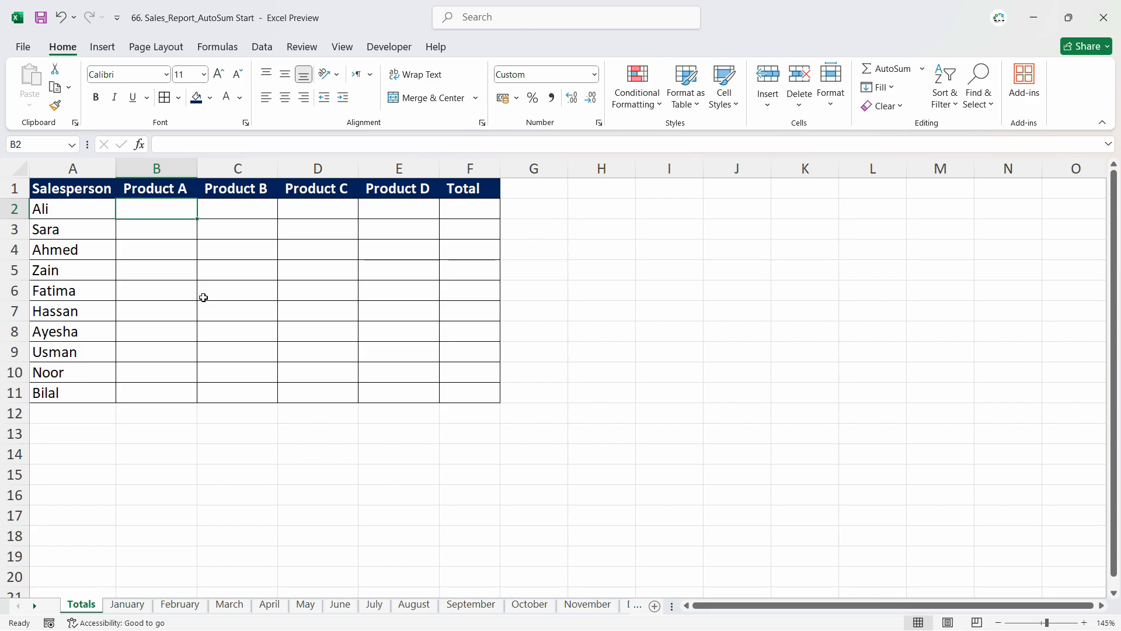
pyautogui.write('=SUM(')
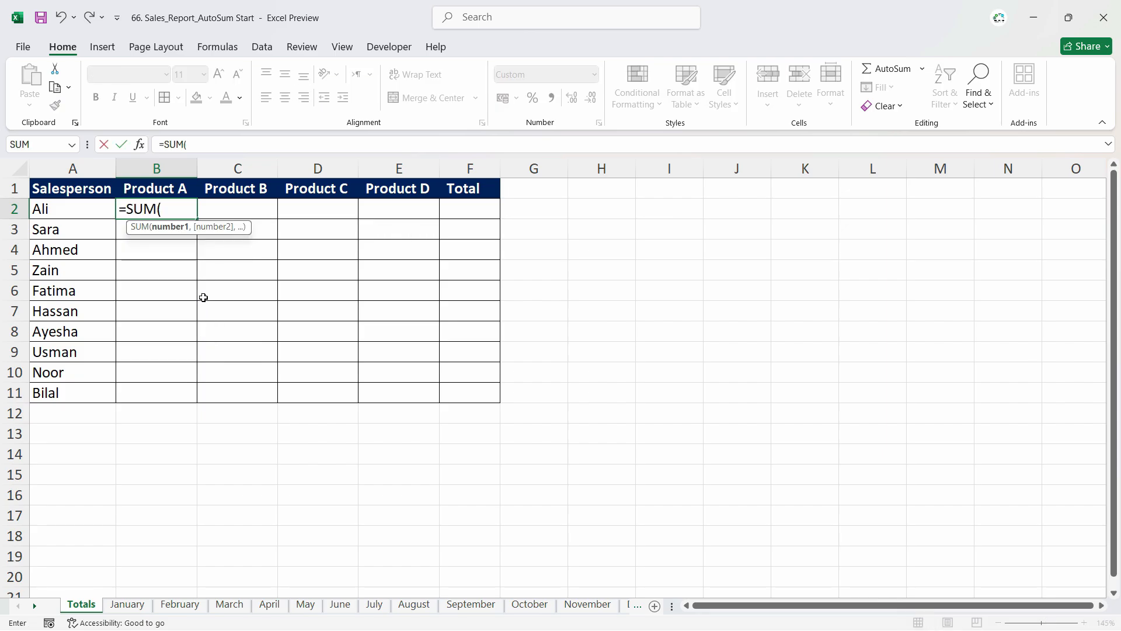
pyautogui.click(127, 604)
pyautogui.click(151, 212)
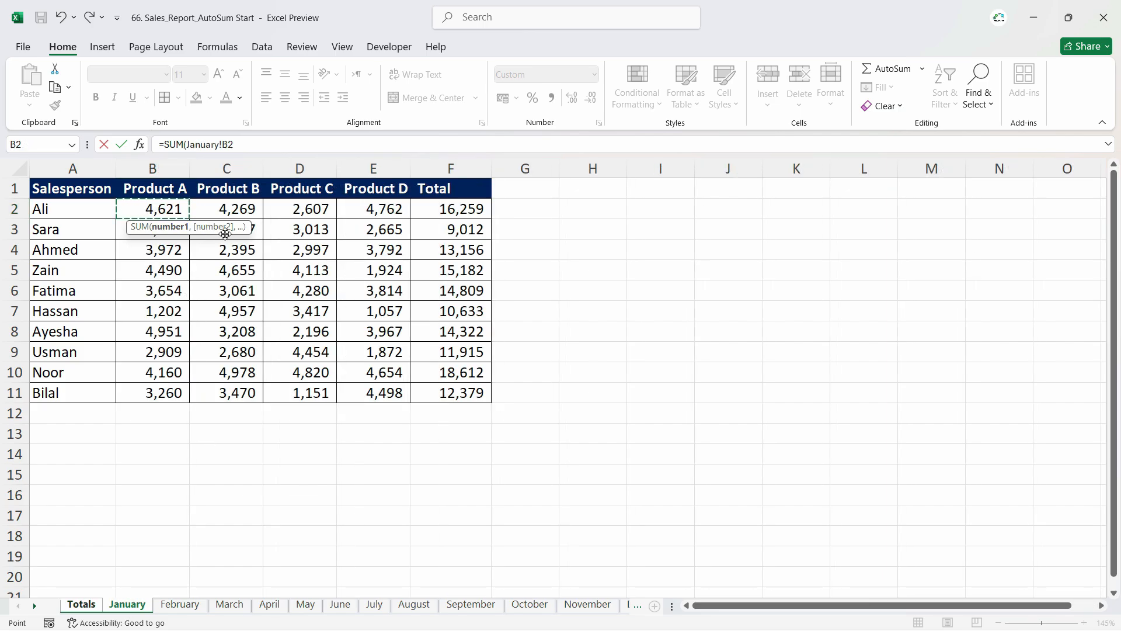
pyautogui.keyDown('shift'); pyautogui.click(630, 604); pyautogui.keyUp('shift')
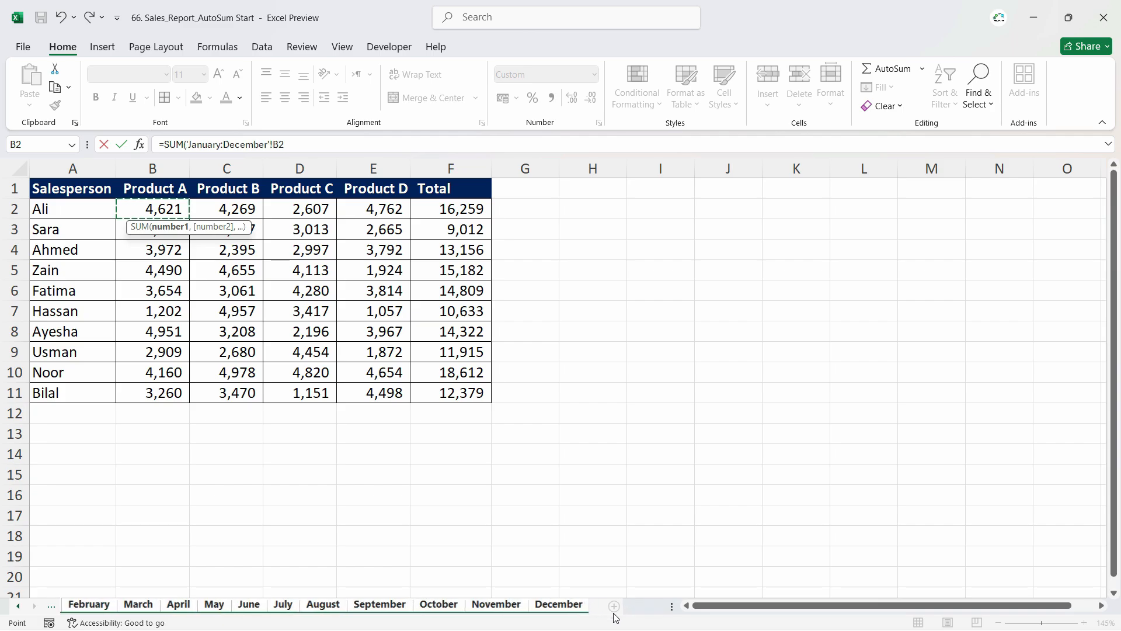
pyautogui.press('Return')
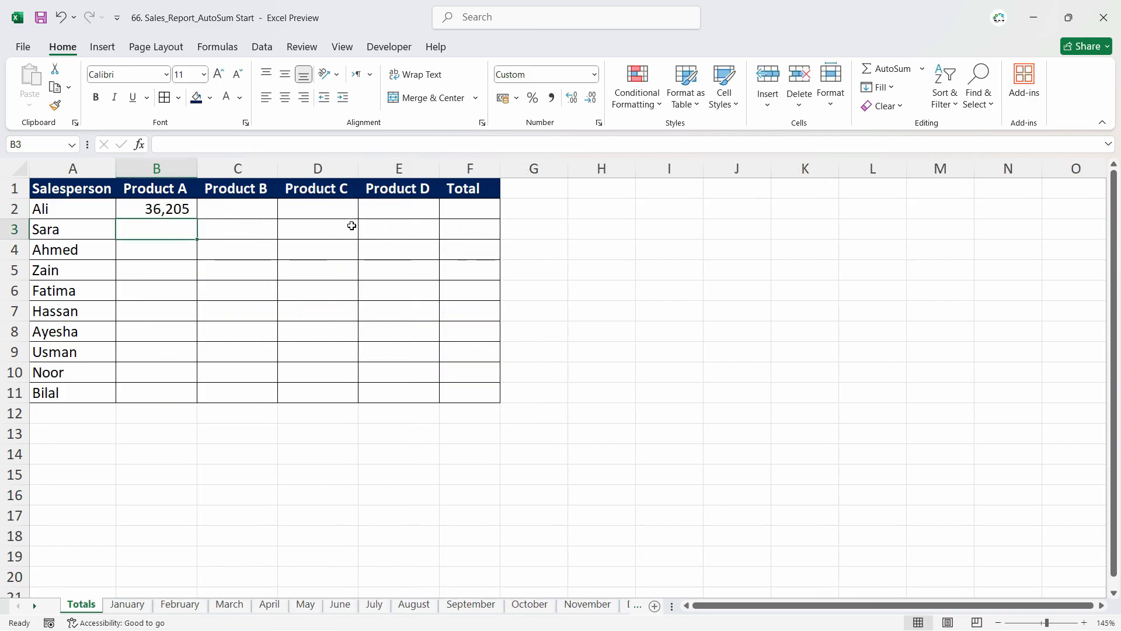
# - Fill the 3D SUM from B2 across to the Product D column and down to row 11
pyautogui.click(192, 214)
pyautogui.moveTo(201, 218); pyautogui.dragTo(500, 219)
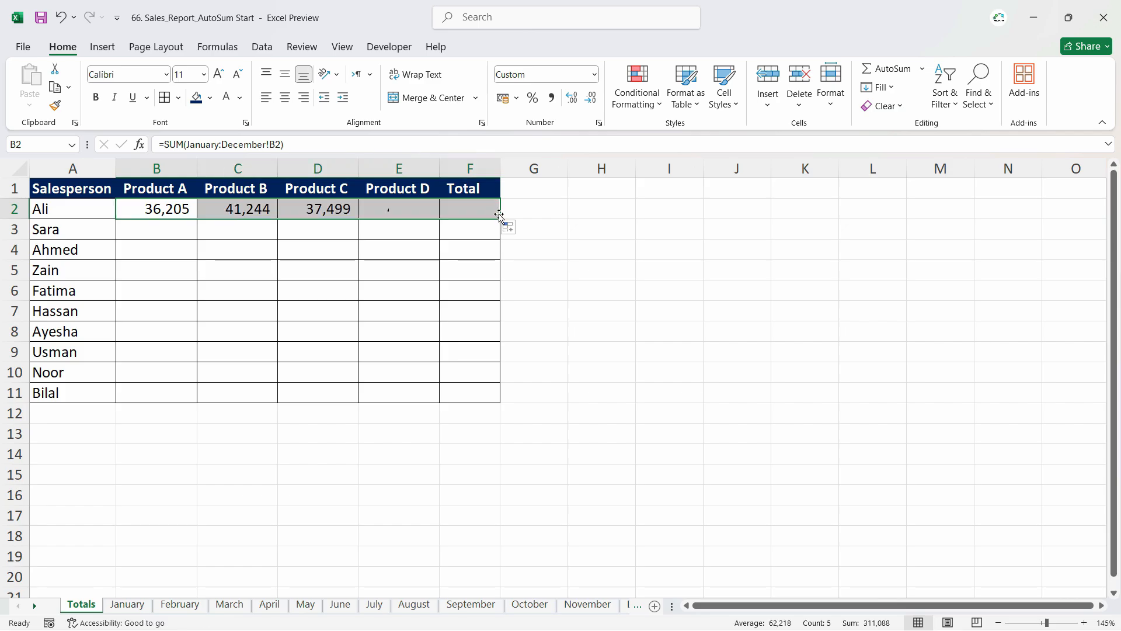
pyautogui.hotkey('ctrl', 'z')
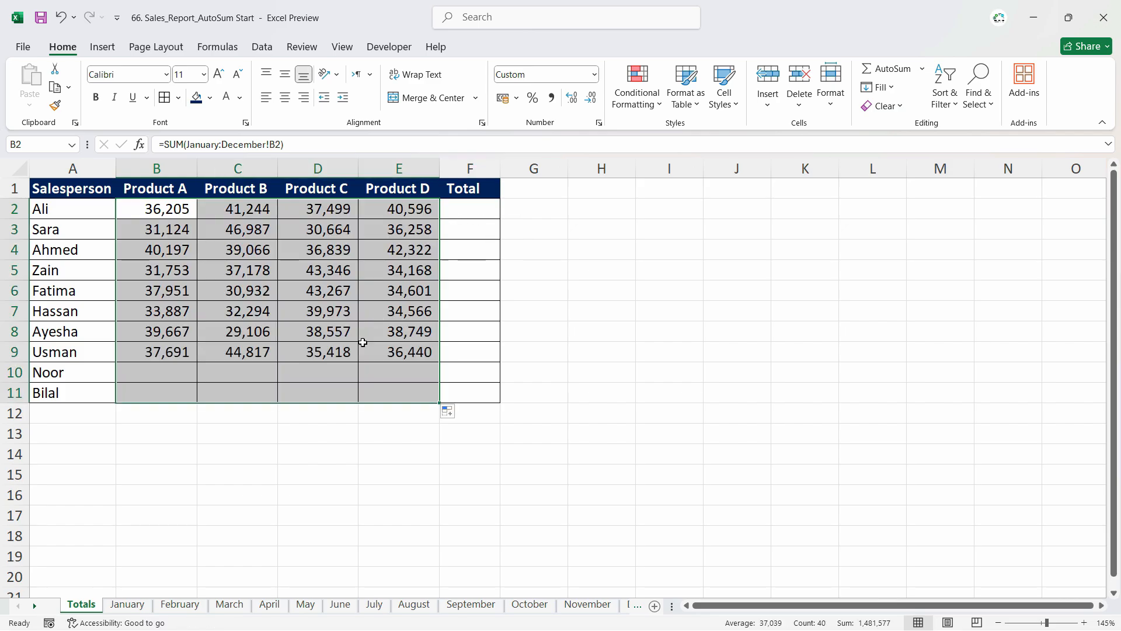
pyautogui.click(347, 372)
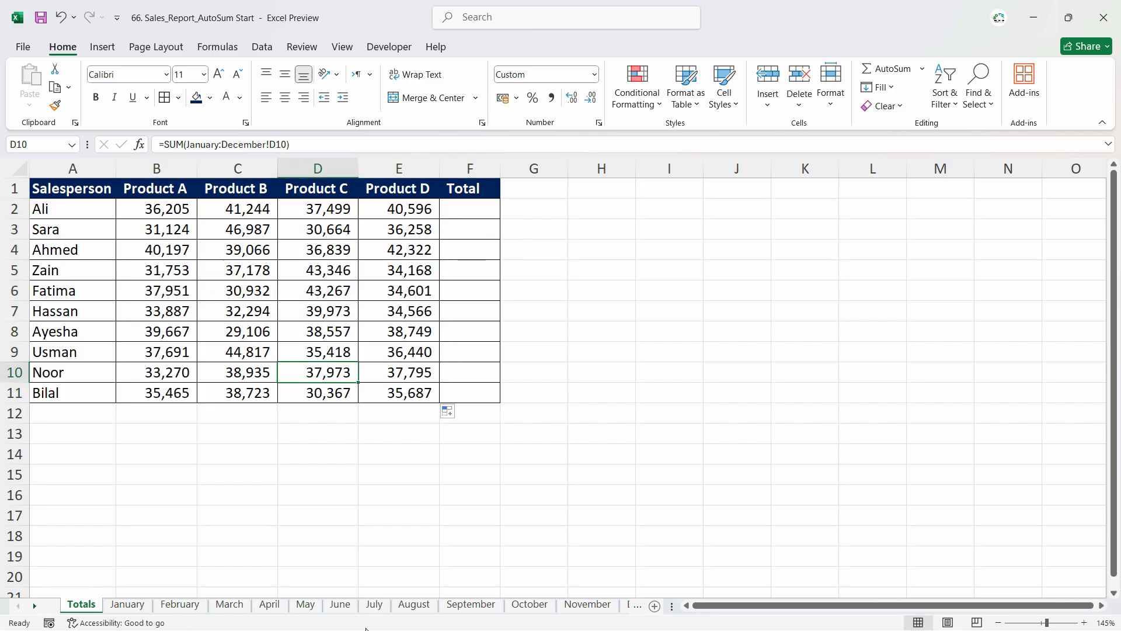
# - Extend the 3D SUM from E2 into the Total column down to F11, and fit column F to its contents
pyautogui.click(416, 210)
pyautogui.moveTo(439, 218); pyautogui.dragTo(504, 218)
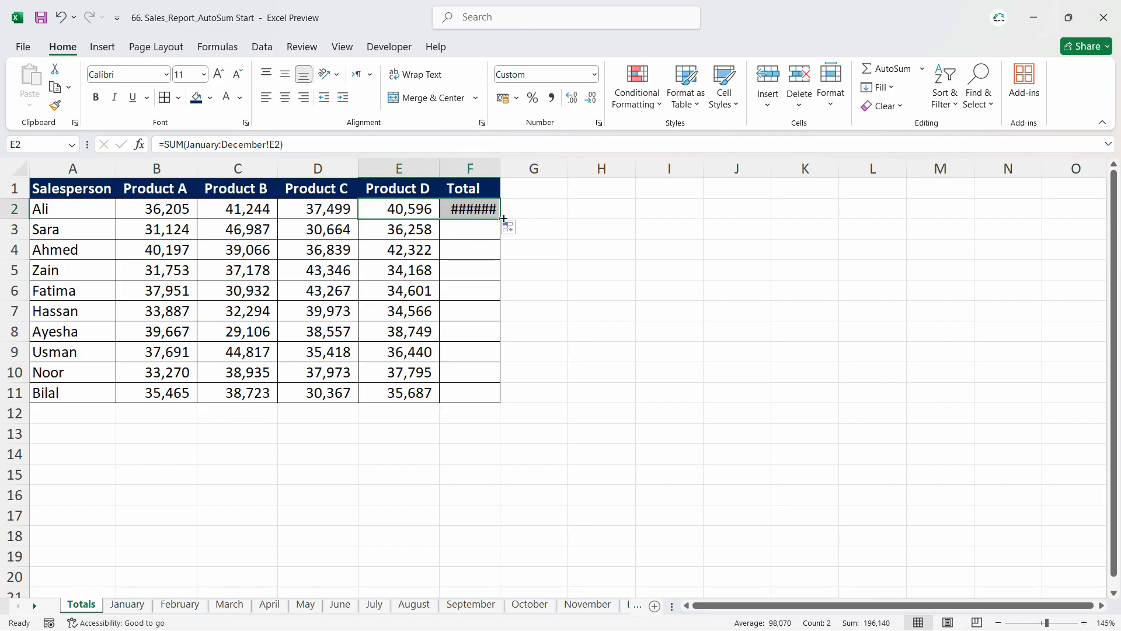
pyautogui.click(491, 210)
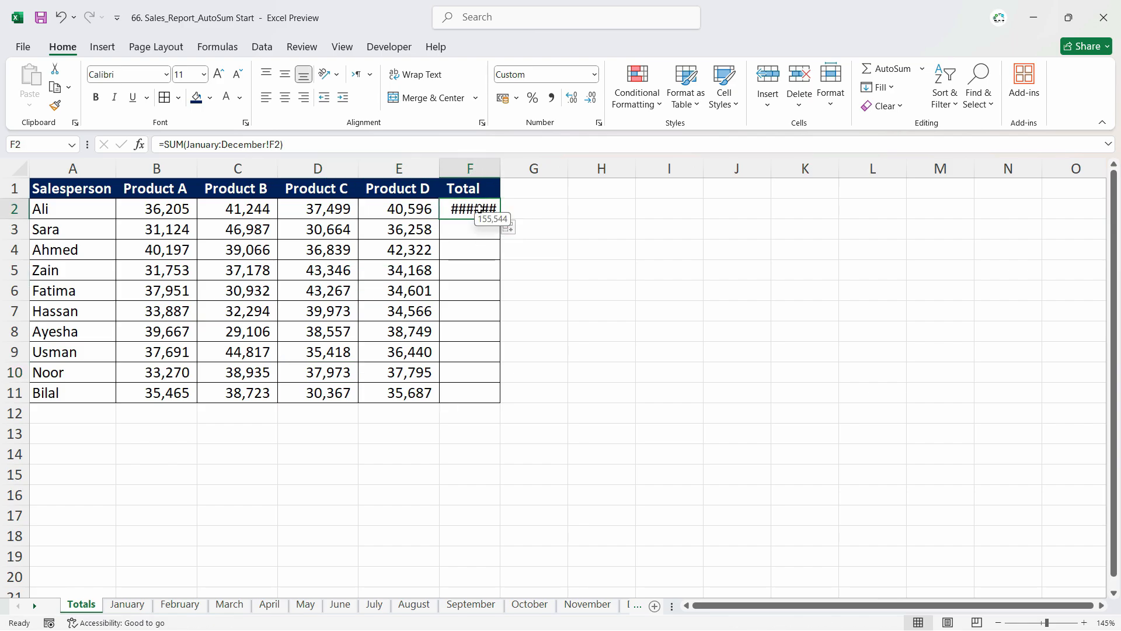
pyautogui.doubleClick(499, 164)
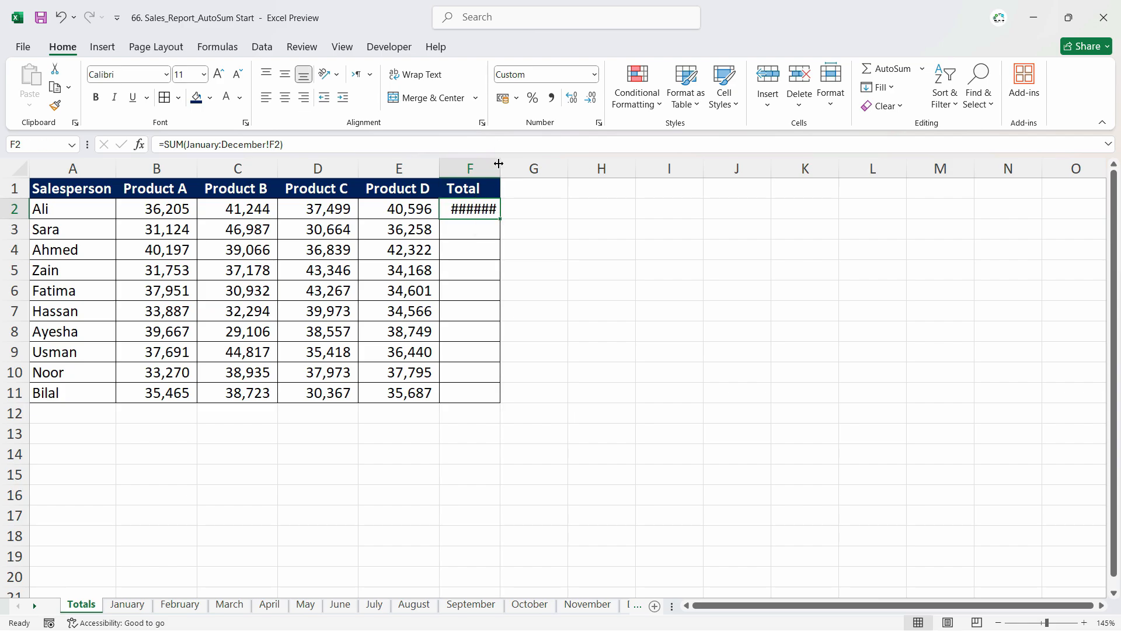
pyautogui.doubleClick(499, 164)
pyautogui.click(485, 210)
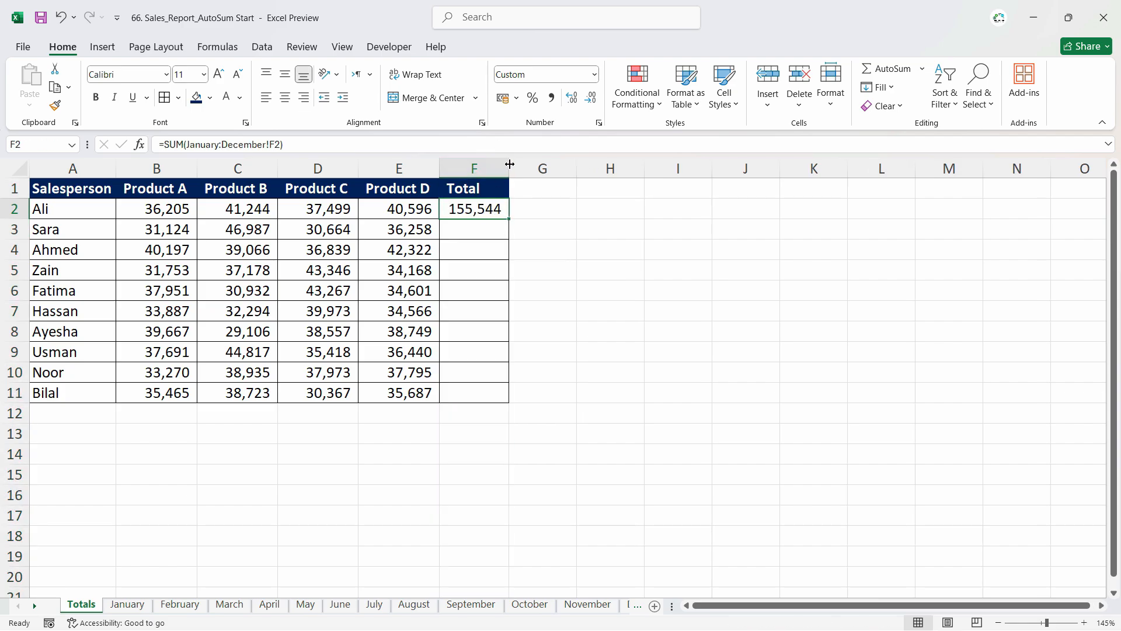
pyautogui.doubleClick(509, 219)
pyautogui.click(466, 349)
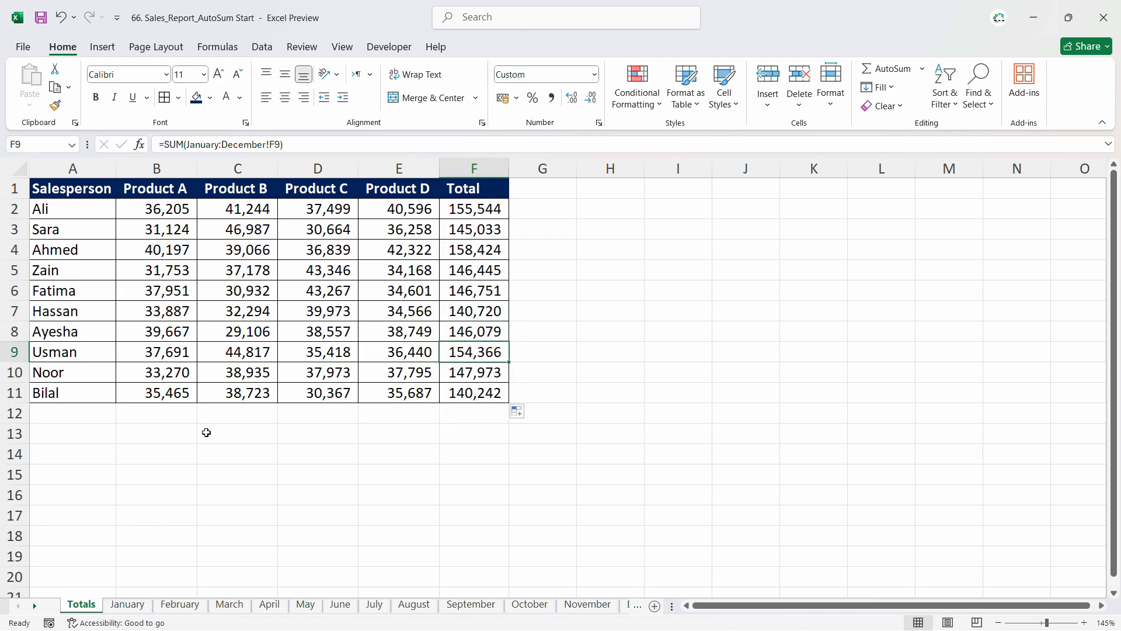
# - Clear all the 3D SUM formulas from B2:F11 on the Totals sheet
pyautogui.moveTo(173, 208); pyautogui.dragTo(509, 398)
pyautogui.press('Delete')
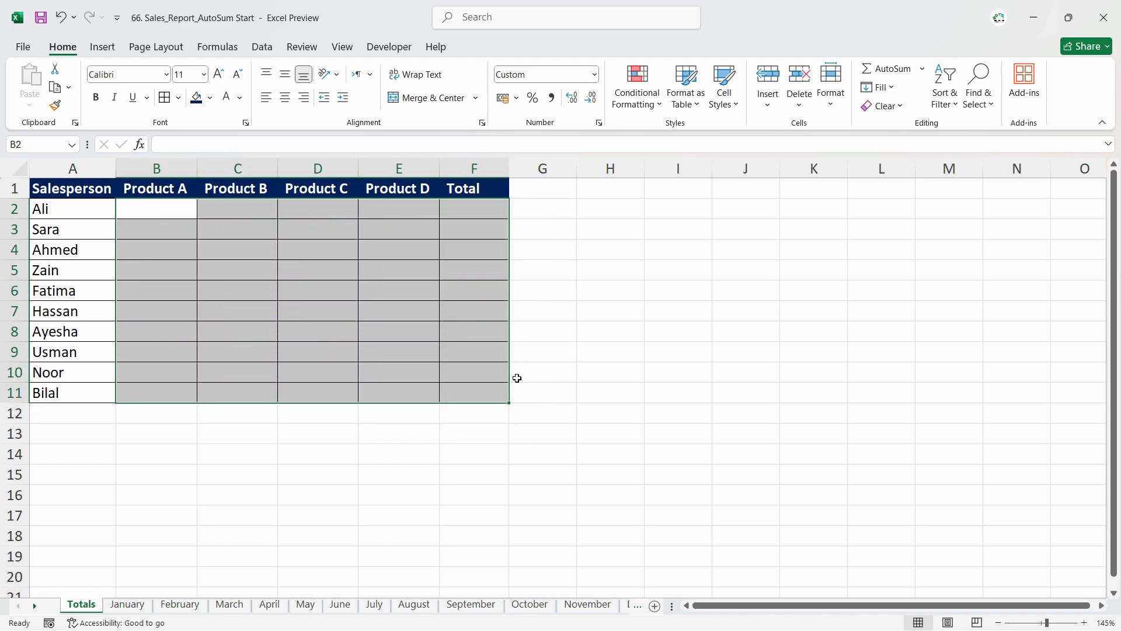
pyautogui.click(124, 209)
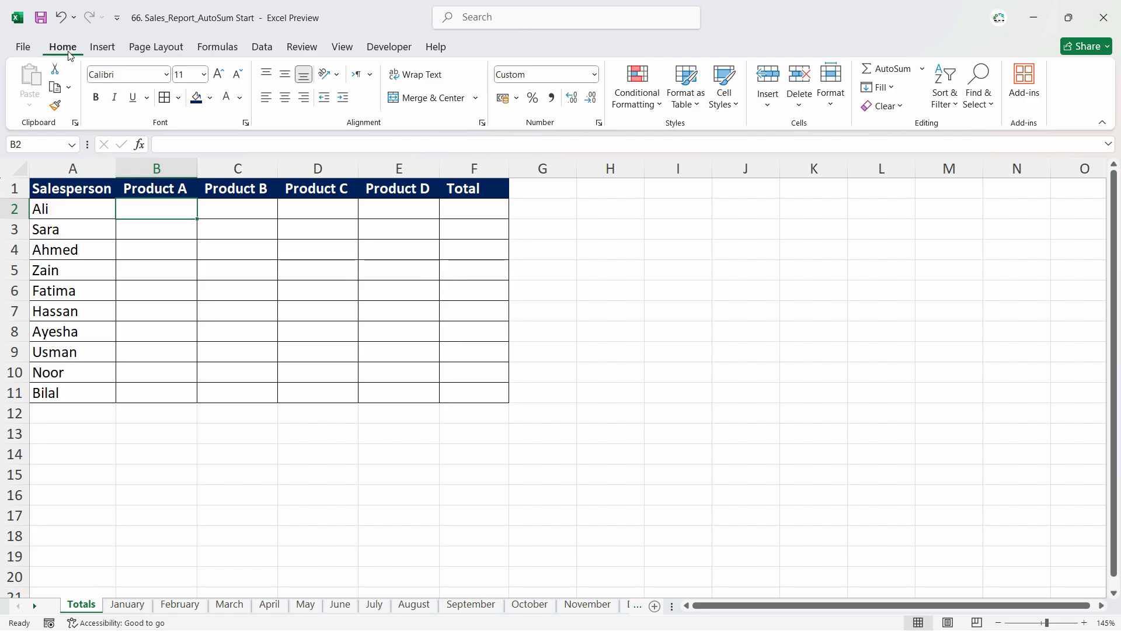
pyautogui.click(887, 69)
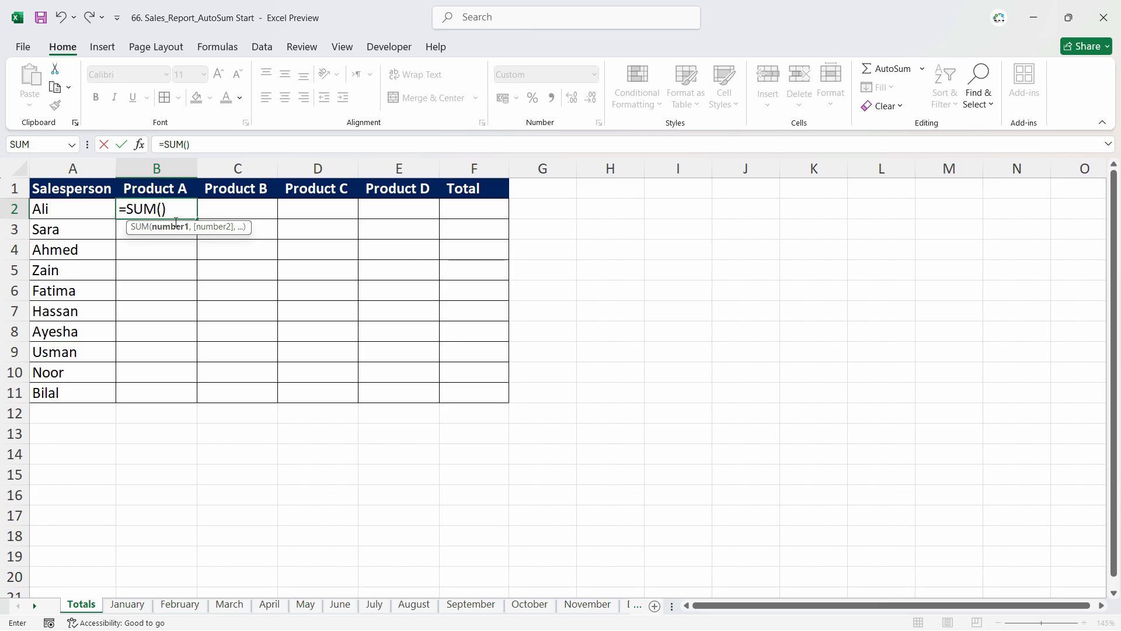
pyautogui.press('Escape')
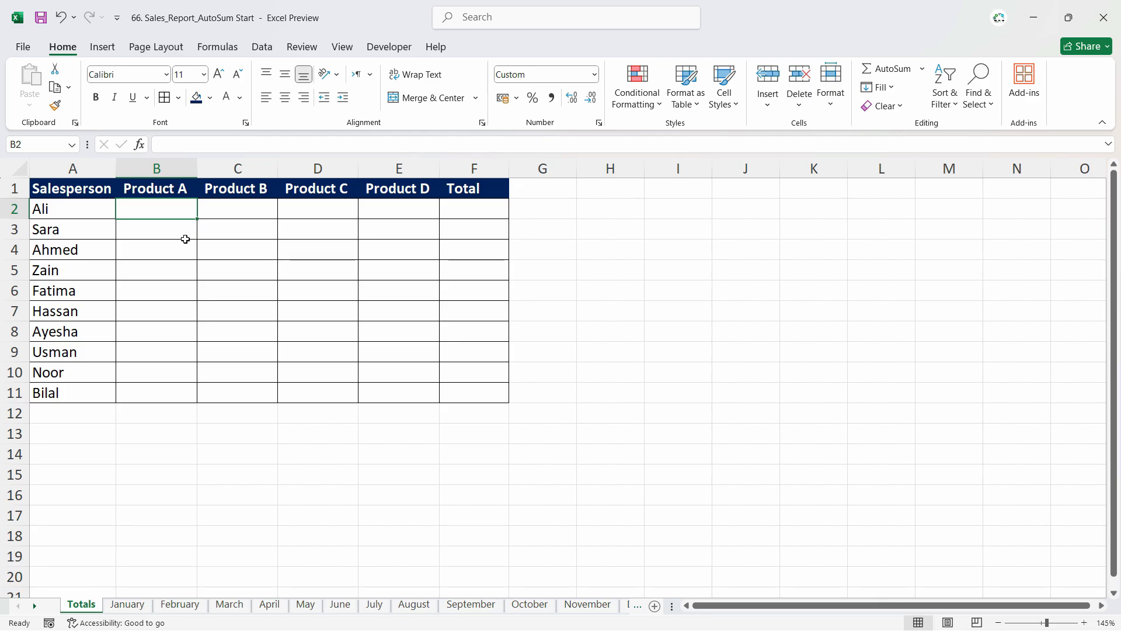
# - Use AutoSum in B2 with the wildcard sheet reference '*'!b2 to enter =SUM('*'!b2), adding B2 from all other sheets
pyautogui.hotkey('alt', '=')
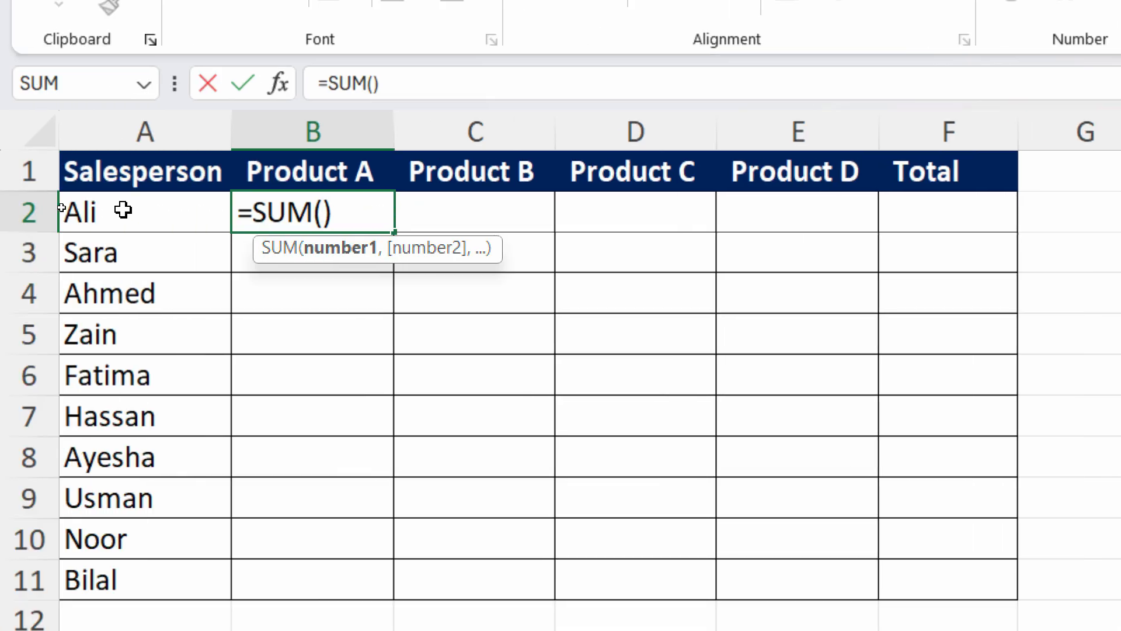
pyautogui.write("'*")
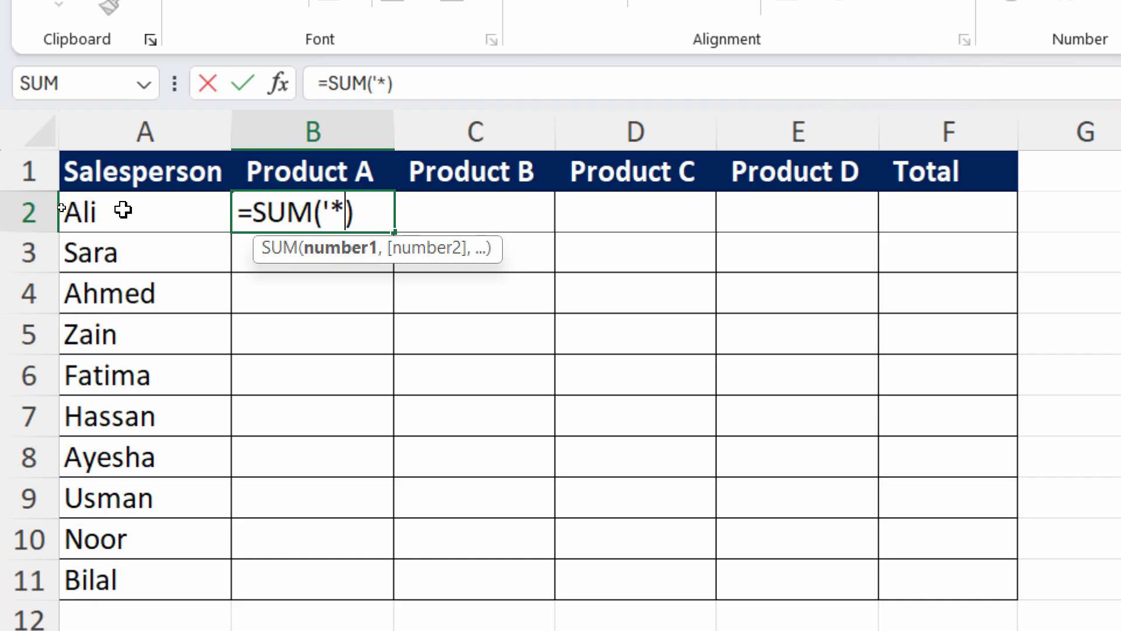
pyautogui.write("'!")
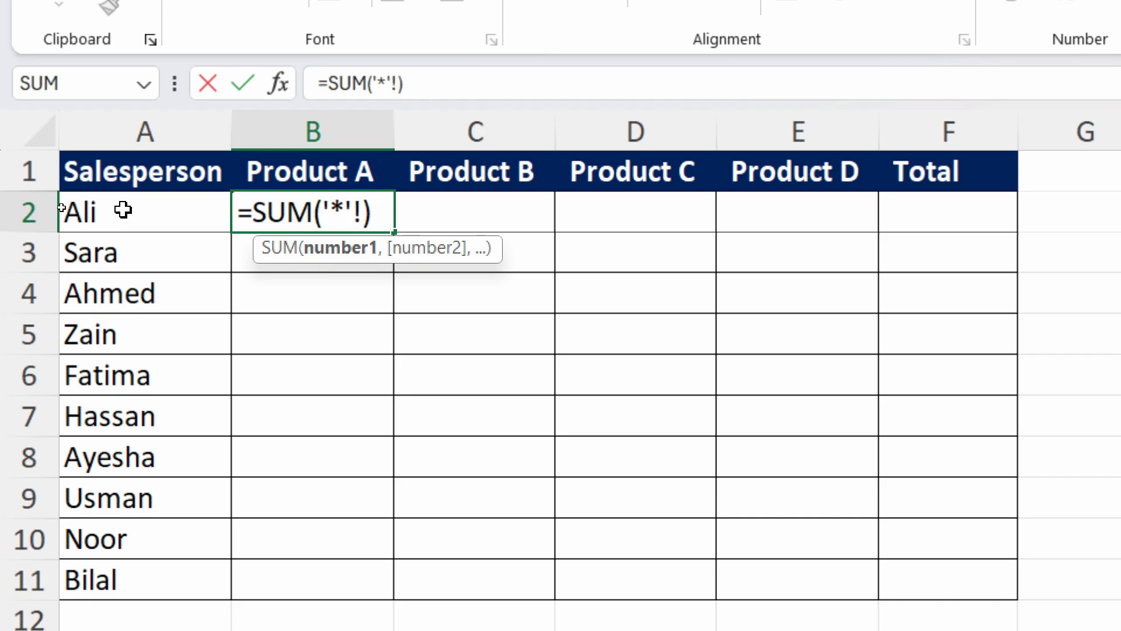
pyautogui.write('b2')
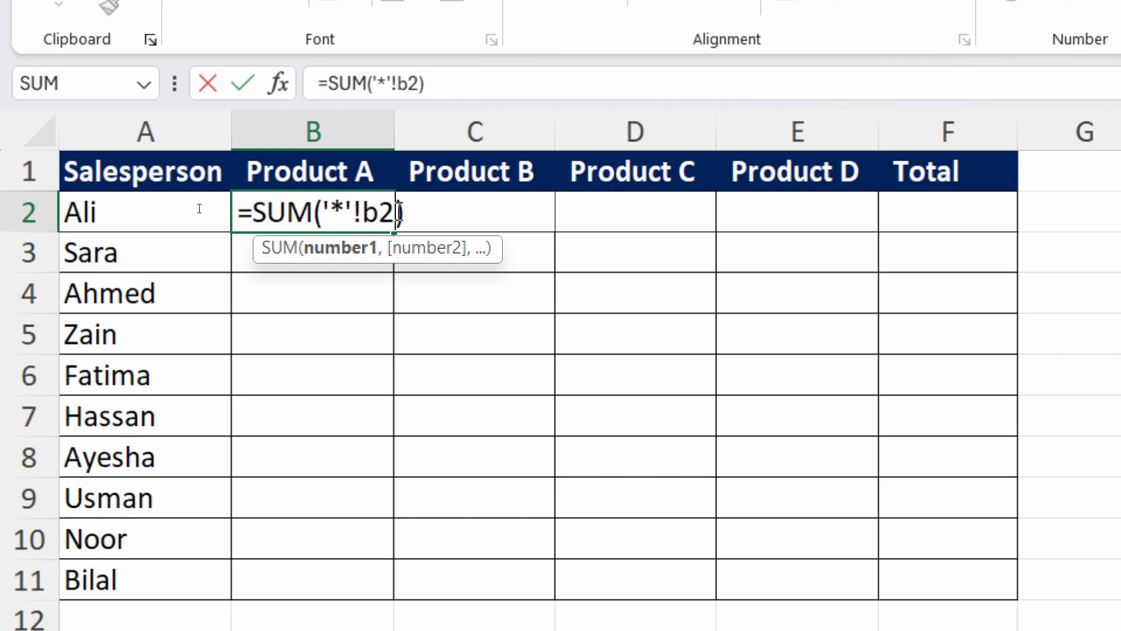
pyautogui.press('Return')
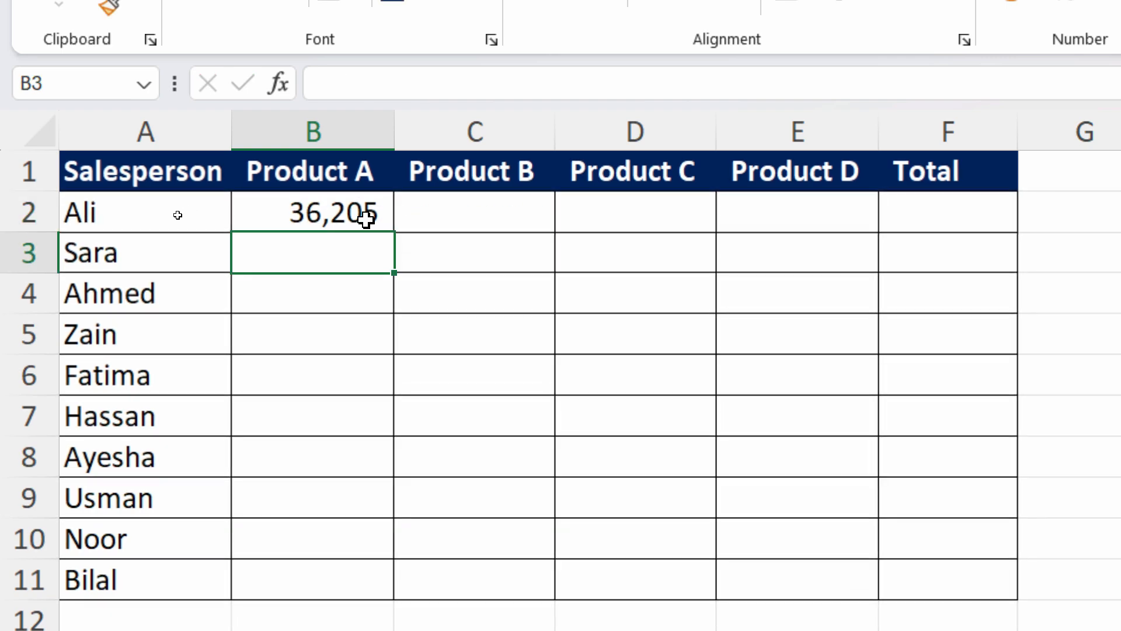
# - Fill the B2 formula across and down through F11 on the Totals sheet, and check the formulas in E8 and B2
pyautogui.click(365, 222)
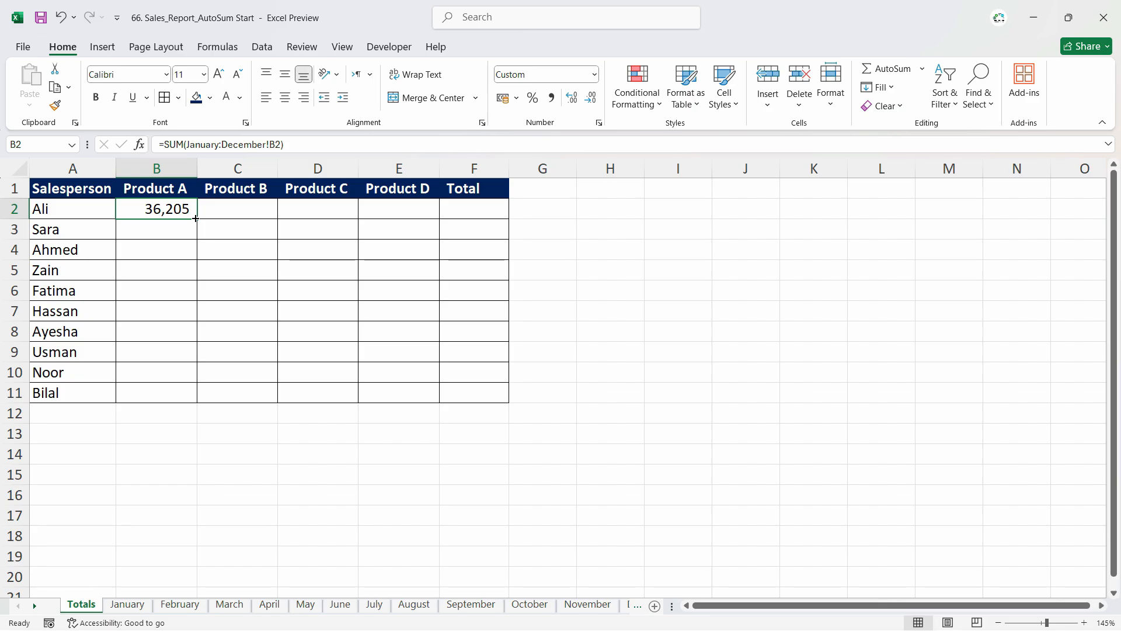
pyautogui.moveTo(196, 218); pyautogui.dragTo(497, 402)
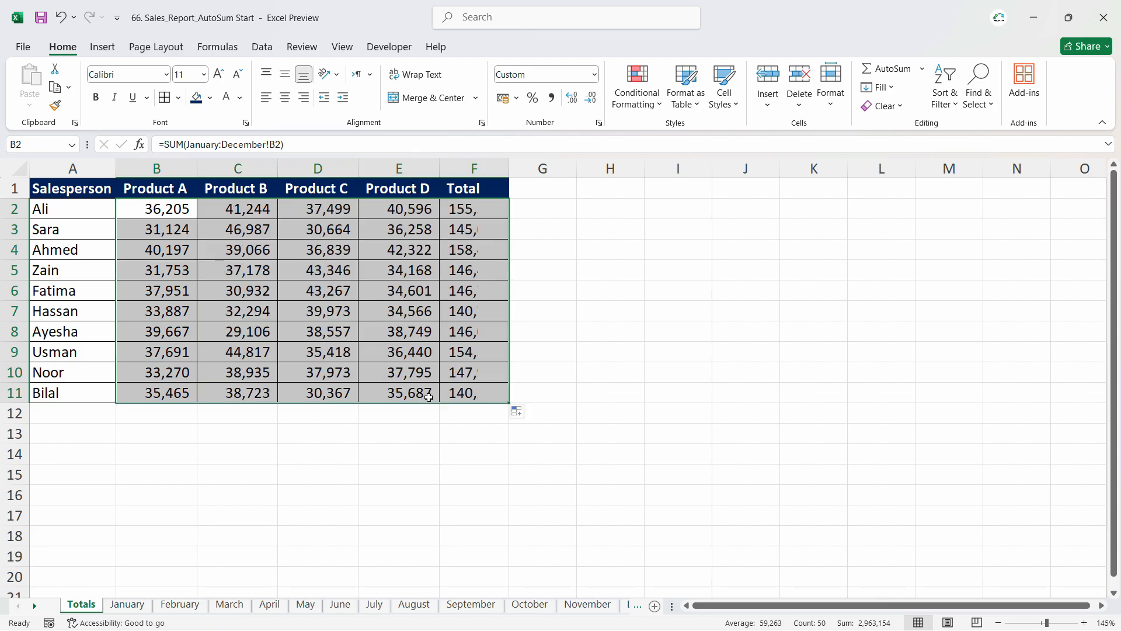
pyautogui.click(368, 331)
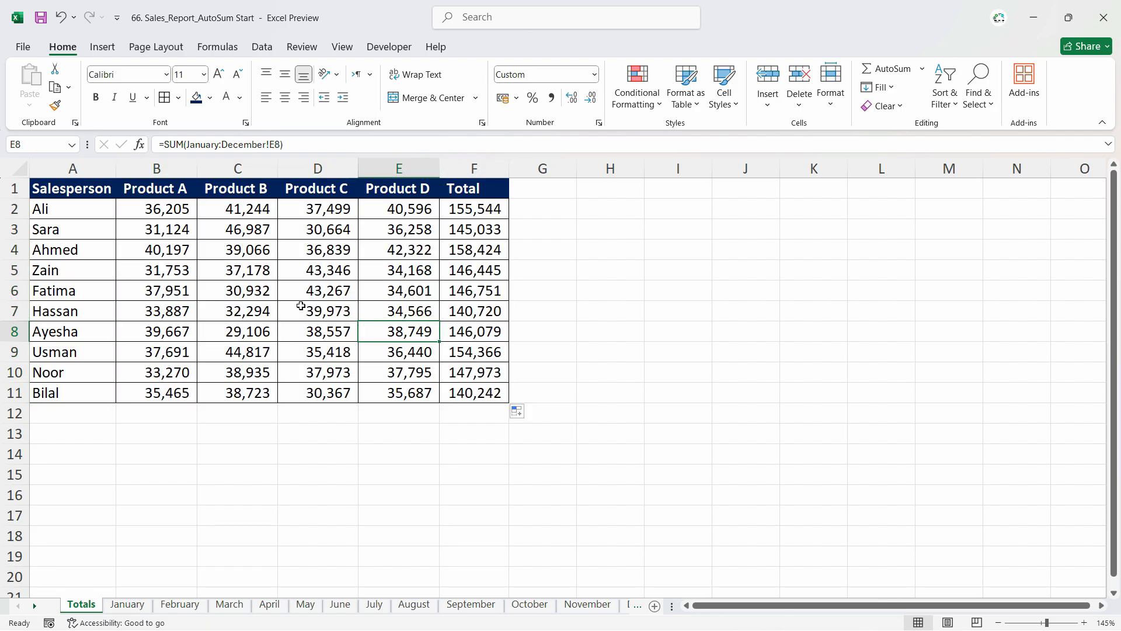
pyautogui.click(187, 211)
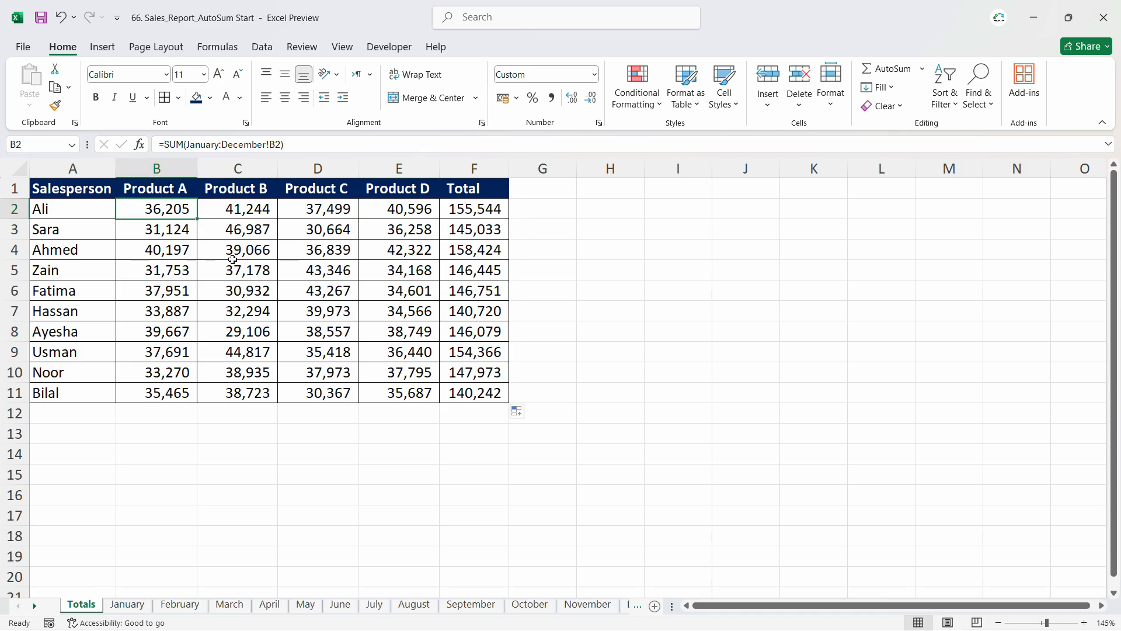